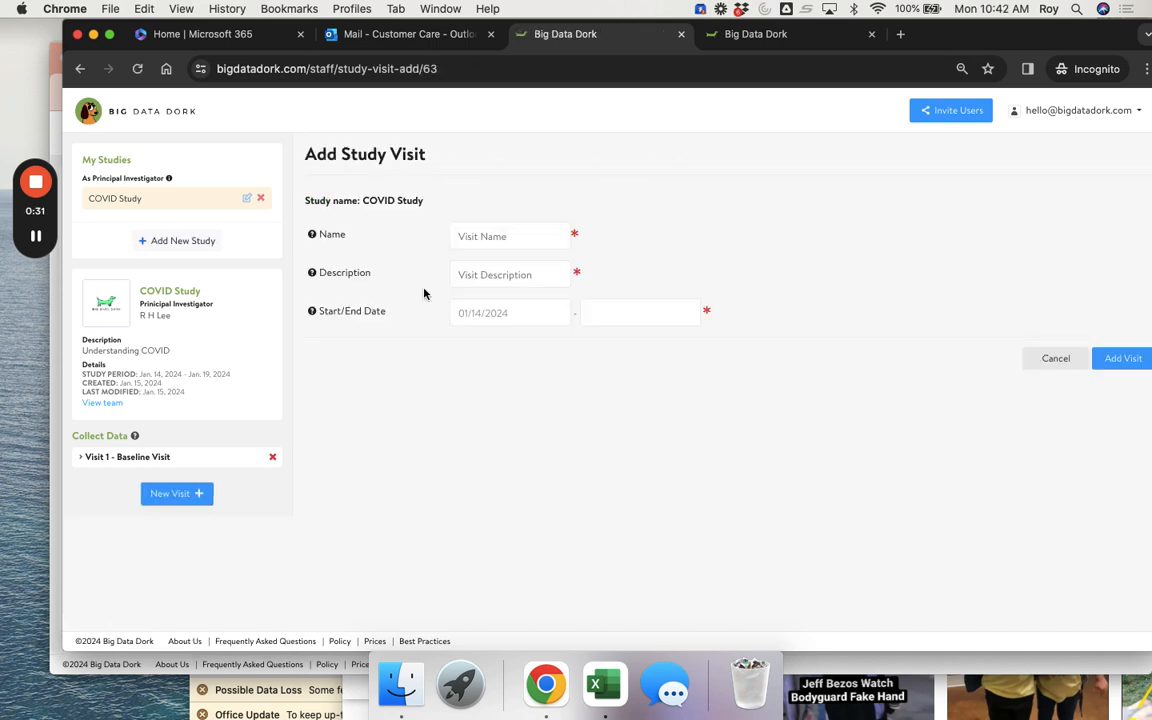
- Name the new visit 'Follow up' and give it the description 'FU'
{"action": "left_click", "coordinate": [484, 241]}
{"action": "type", "text": "Follow up"}
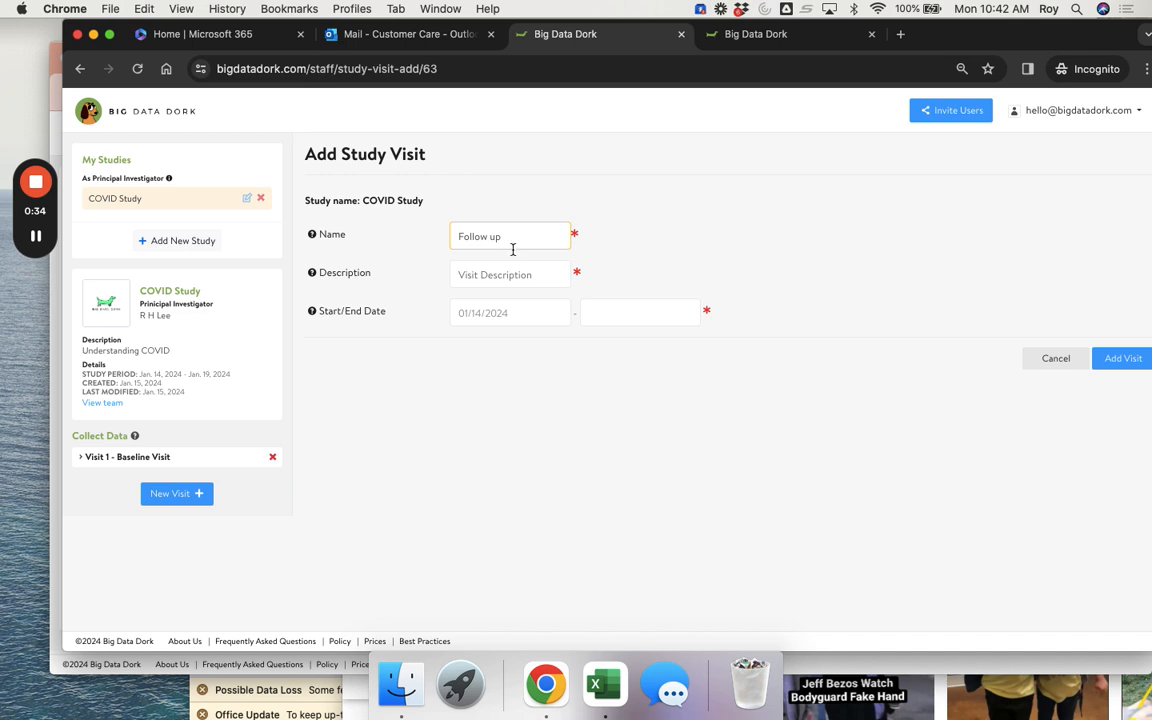
{"action": "left_click", "coordinate": [506, 274]}
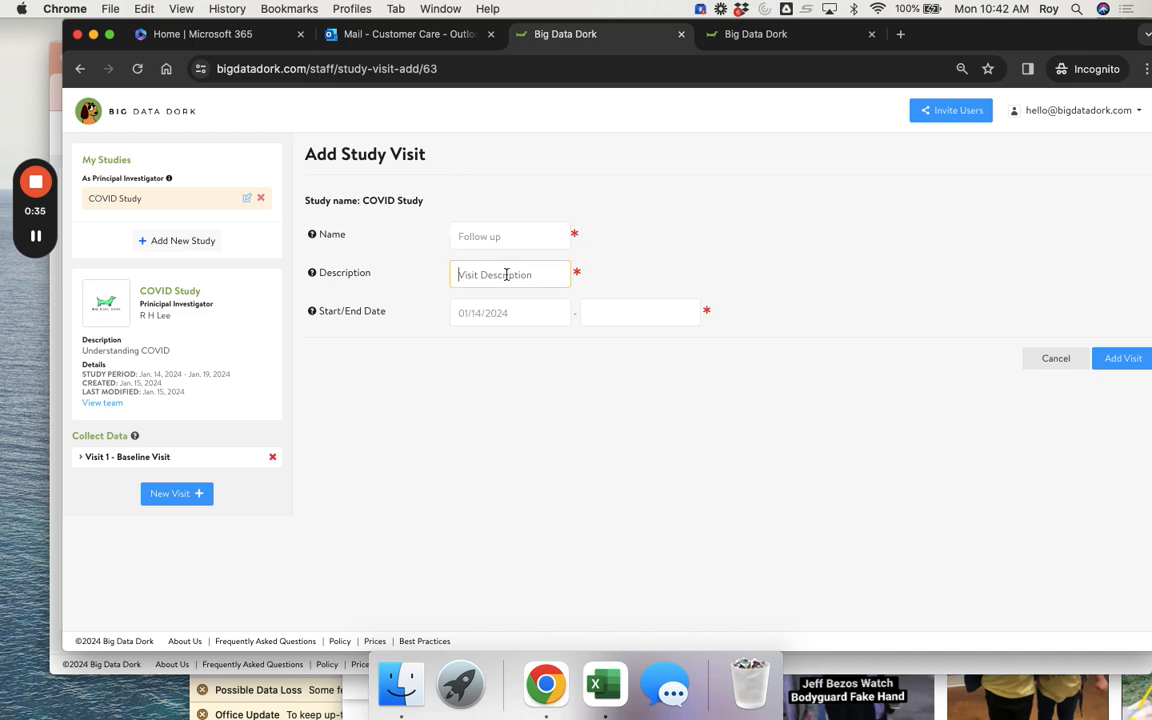
{"action": "type", "text": "F"}
- Set the visit to run from 02/07/2024 to 02/16/2024 and add it
{"action": "left_click", "coordinate": [616, 310]}
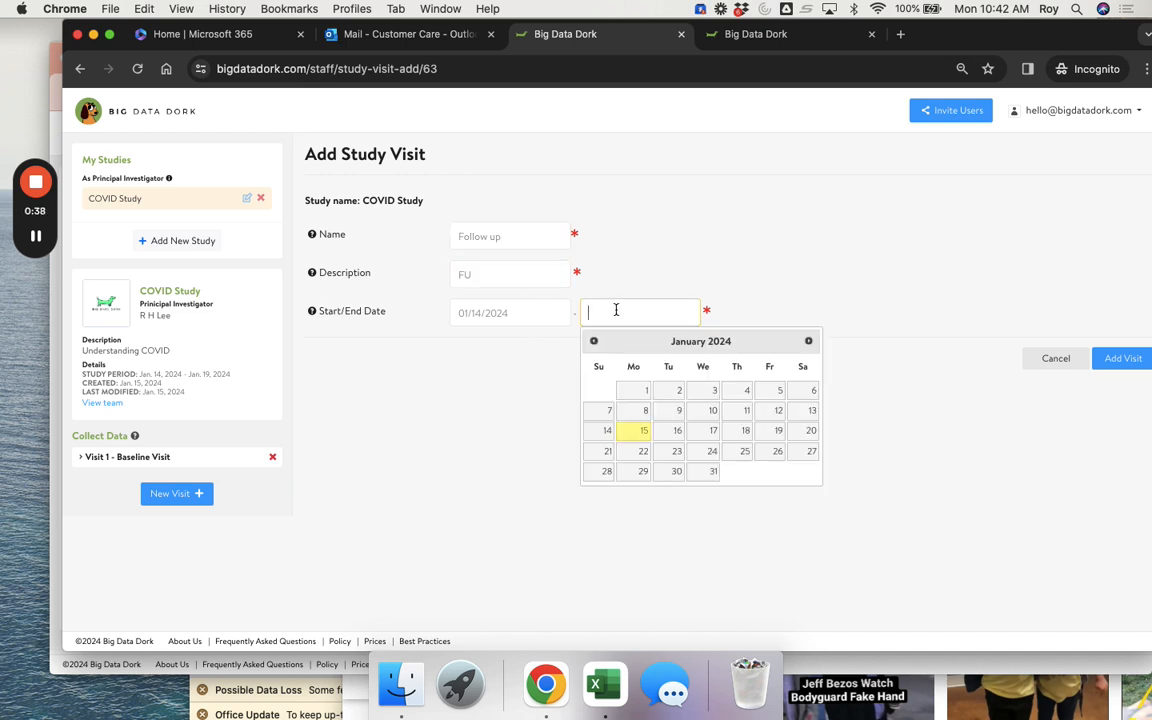
{"action": "left_click", "coordinate": [523, 313]}
{"action": "left_click", "coordinate": [678, 341]}
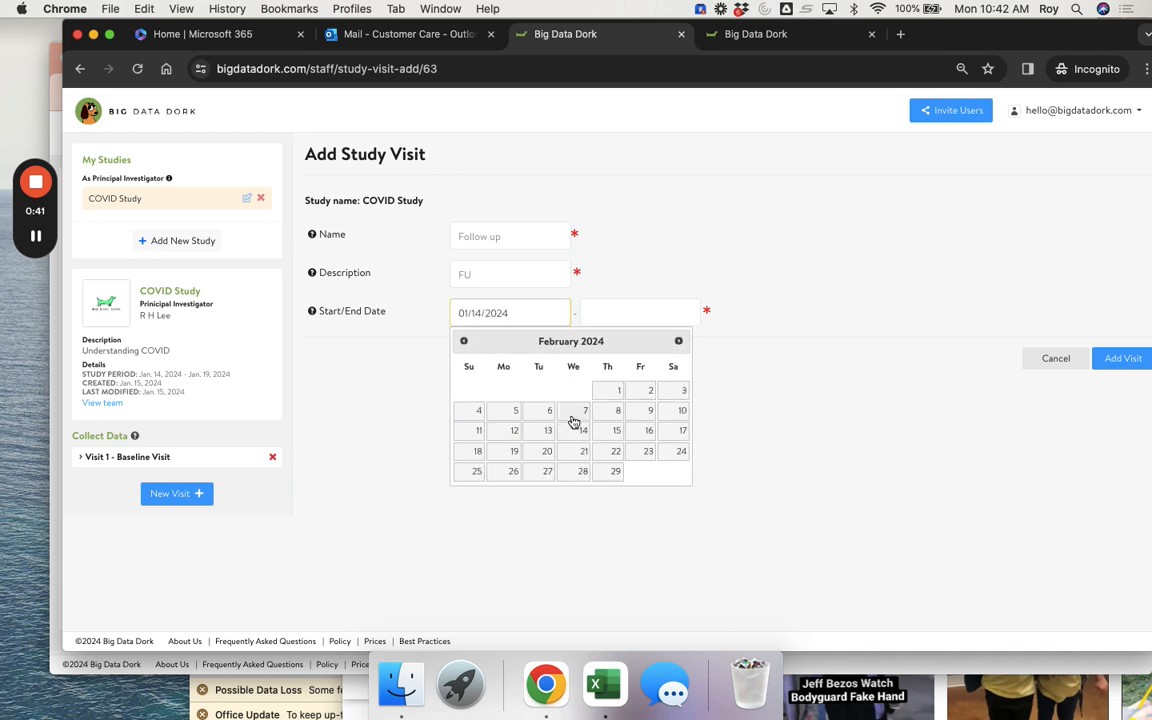
{"action": "left_click", "coordinate": [574, 414]}
{"action": "left_click", "coordinate": [620, 311]}
{"action": "left_click", "coordinate": [808, 341]}
{"action": "left_click", "coordinate": [772, 431]}
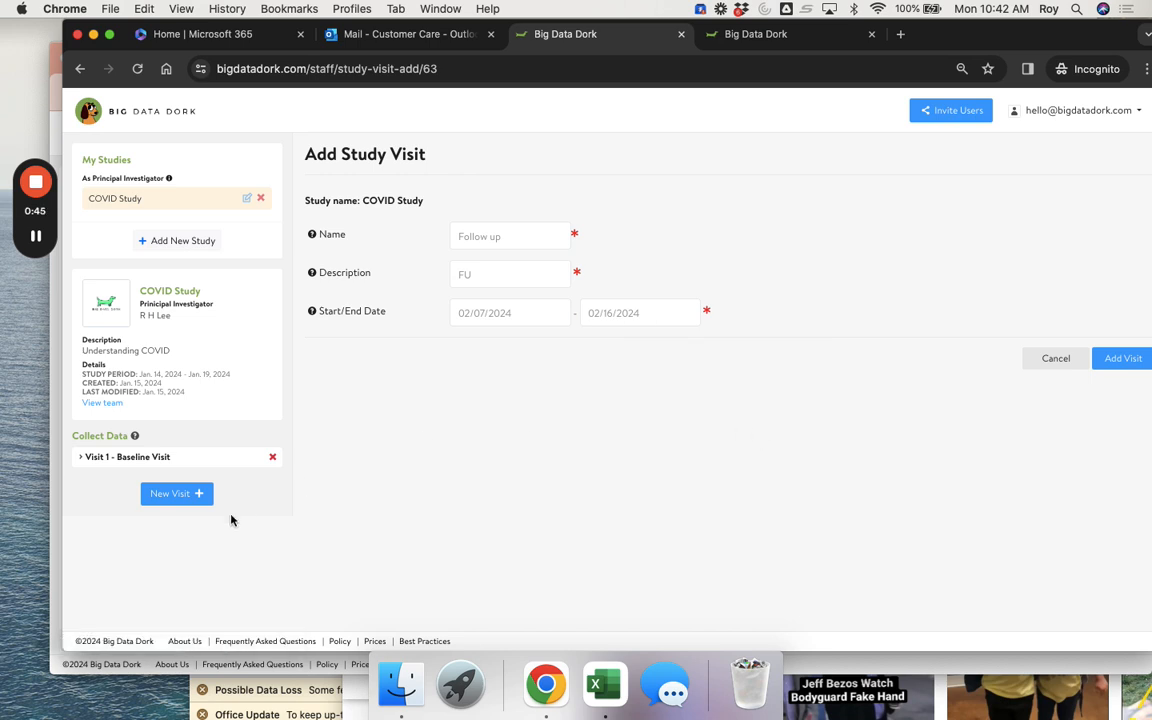
{"action": "left_click", "coordinate": [1124, 363]}
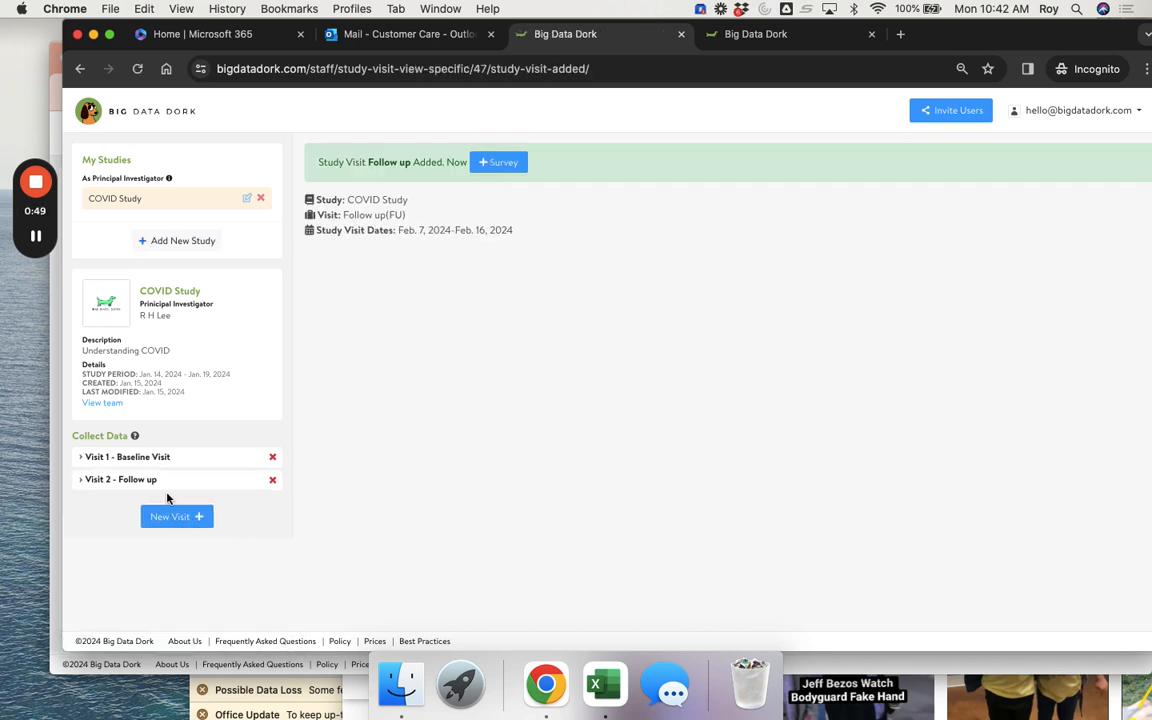
{"action": "left_click", "coordinate": [164, 484]}
- Duplicate the Baseline Visit's Survey1 into the Follow up visit and open that copy
{"action": "left_click", "coordinate": [181, 464]}
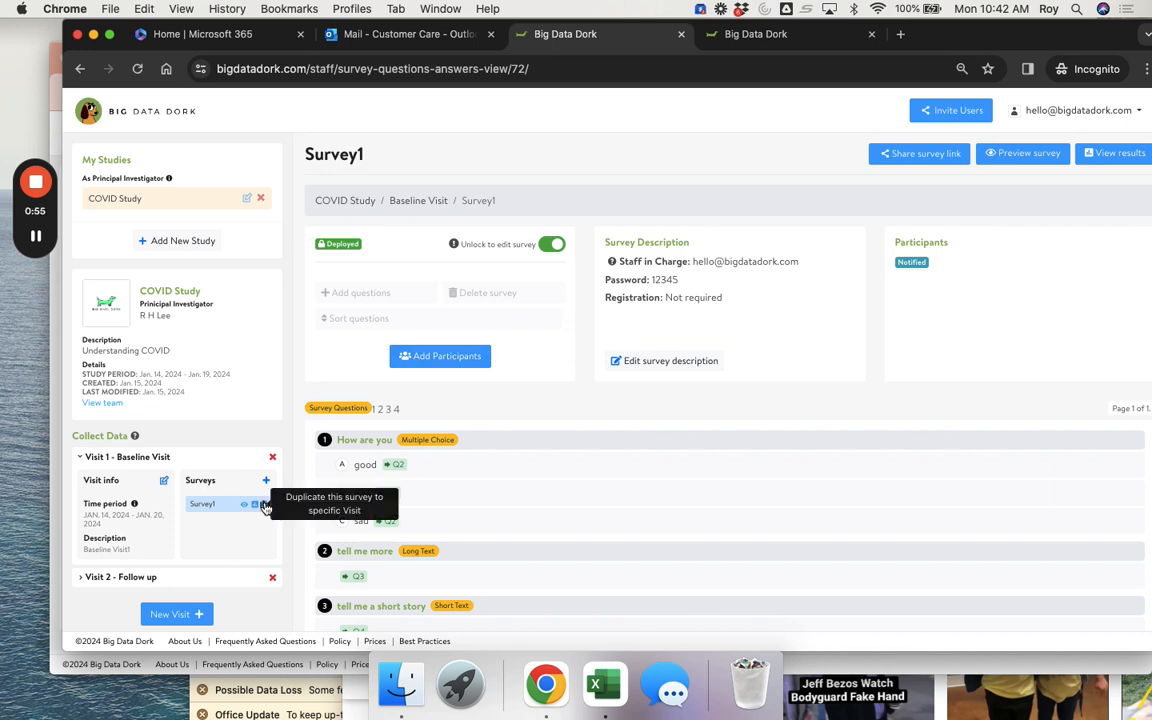
{"action": "left_click", "coordinate": [265, 505]}
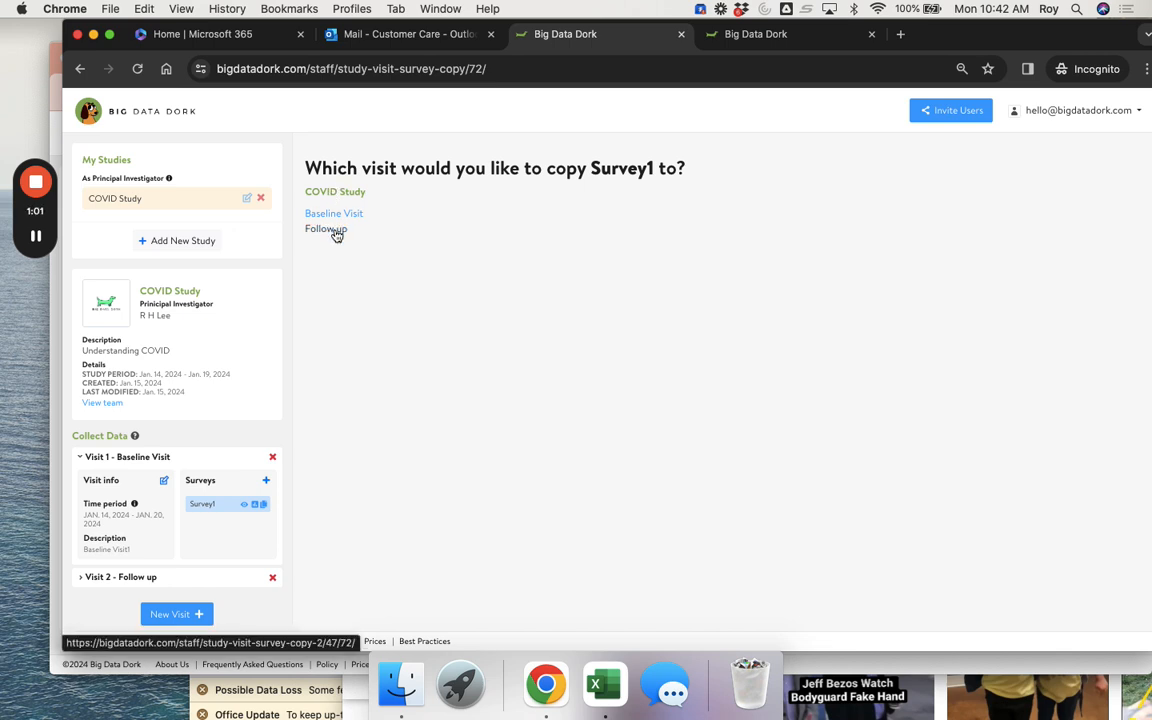
{"action": "left_click", "coordinate": [211, 577]}
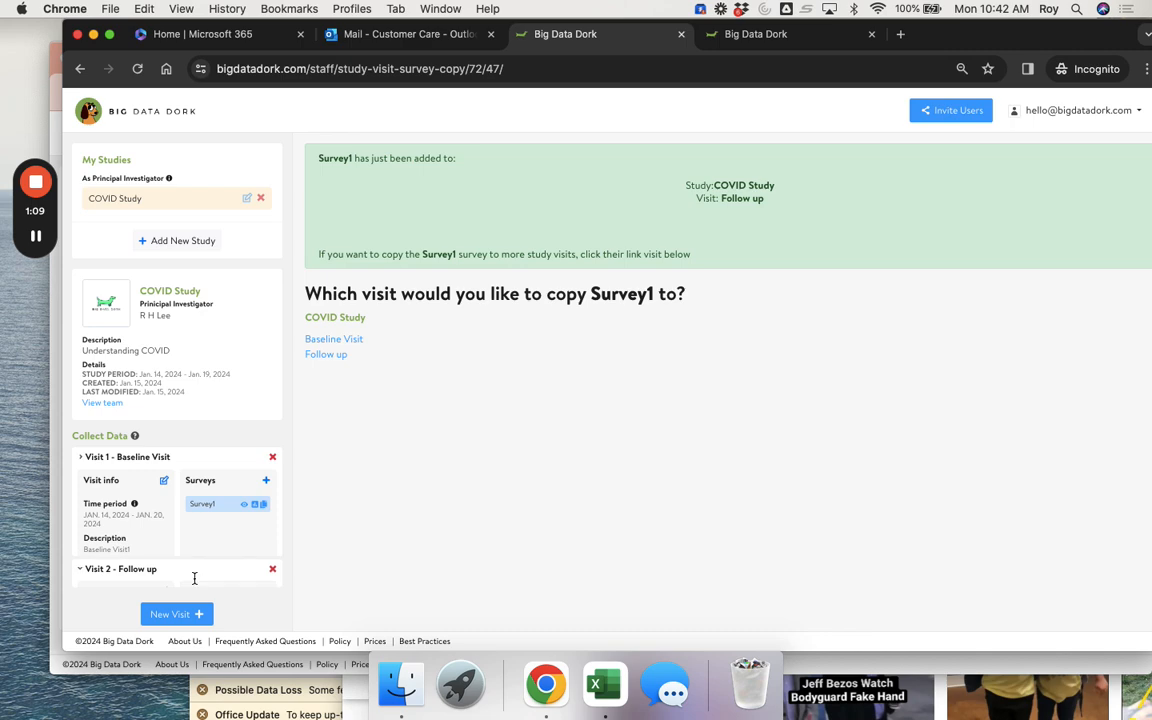
{"action": "left_click", "coordinate": [190, 577]}
{"action": "left_click", "coordinate": [202, 527]}
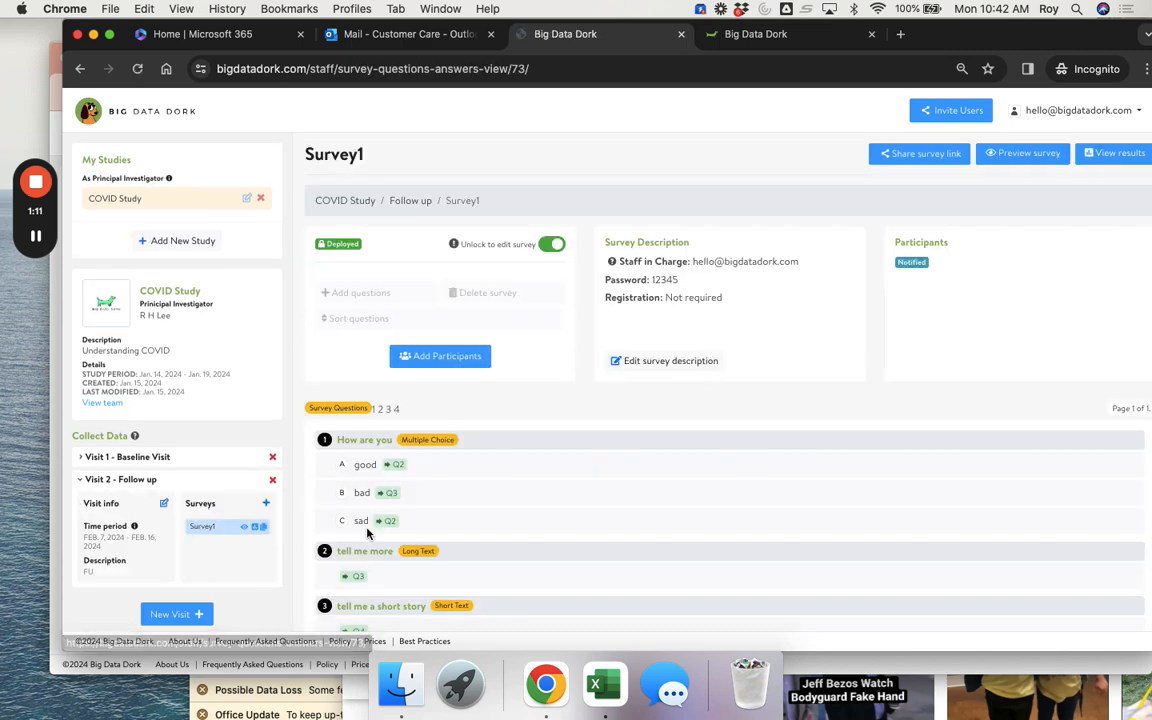
- Switch off 'Unlock to edit survey' so the Follow up Survey1 shows Unlocked
{"action": "scroll", "coordinate": [388, 472], "scroll_direction": "down", "scroll_amount": 3}
{"action": "scroll", "coordinate": [431, 527], "scroll_direction": "up", "scroll_amount": 2}
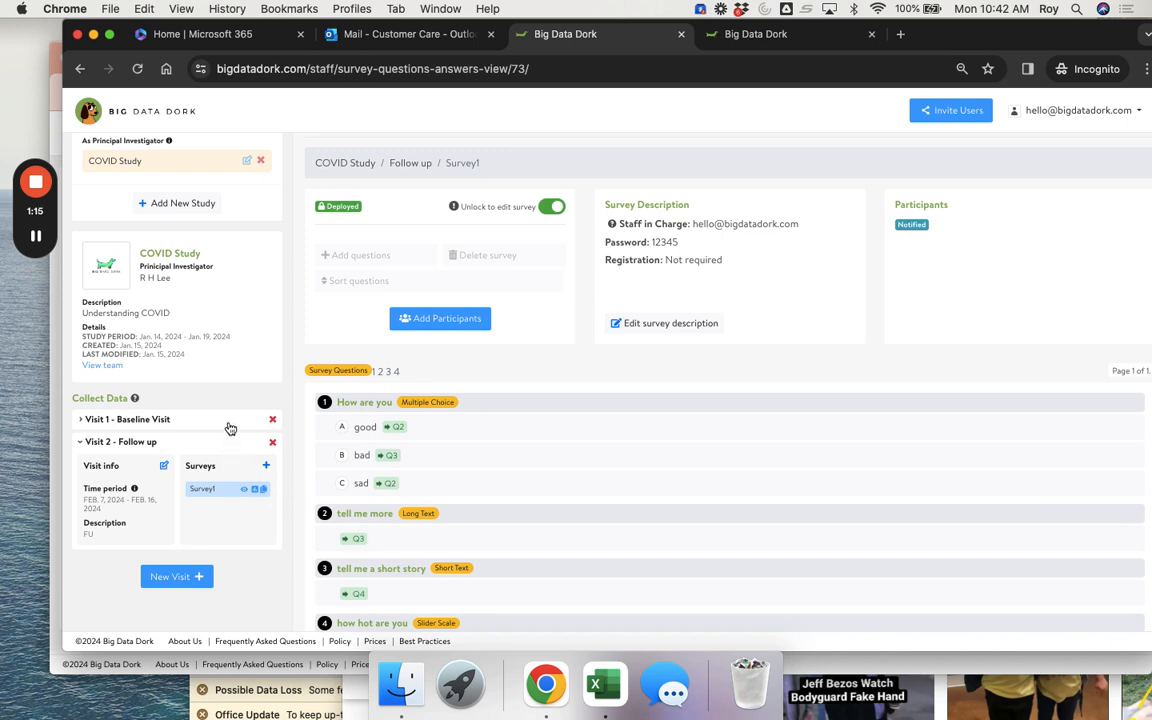
{"action": "left_click", "coordinate": [230, 420]}
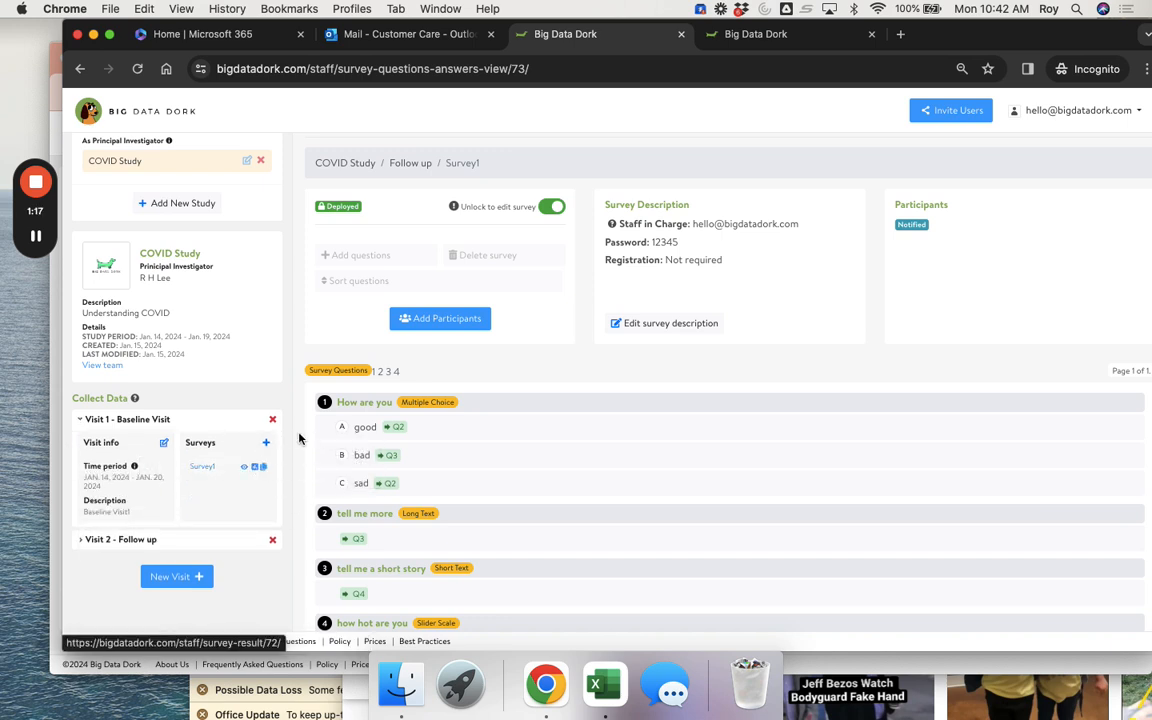
{"action": "left_click", "coordinate": [550, 207]}
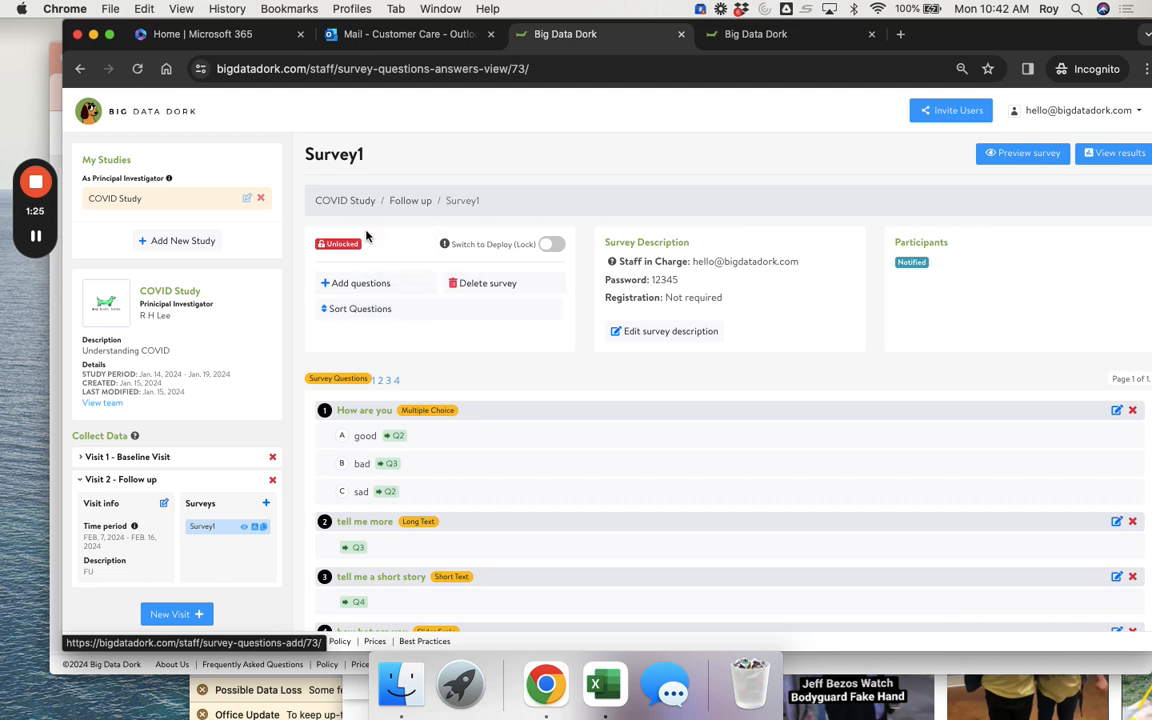
- In Sort Questions, drag 'how hot are you' to the top, then review the question list
{"action": "left_click", "coordinate": [368, 312]}
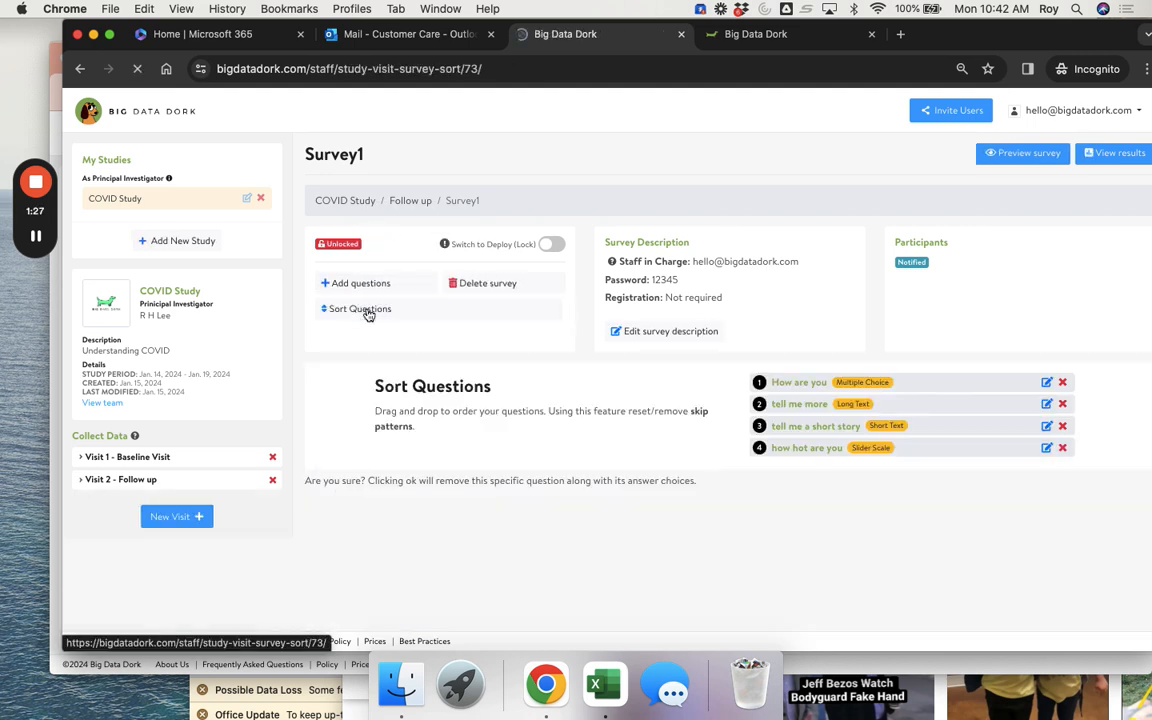
{"action": "left_click_drag", "start_coordinate": [784, 458], "coordinate": [782, 379]}
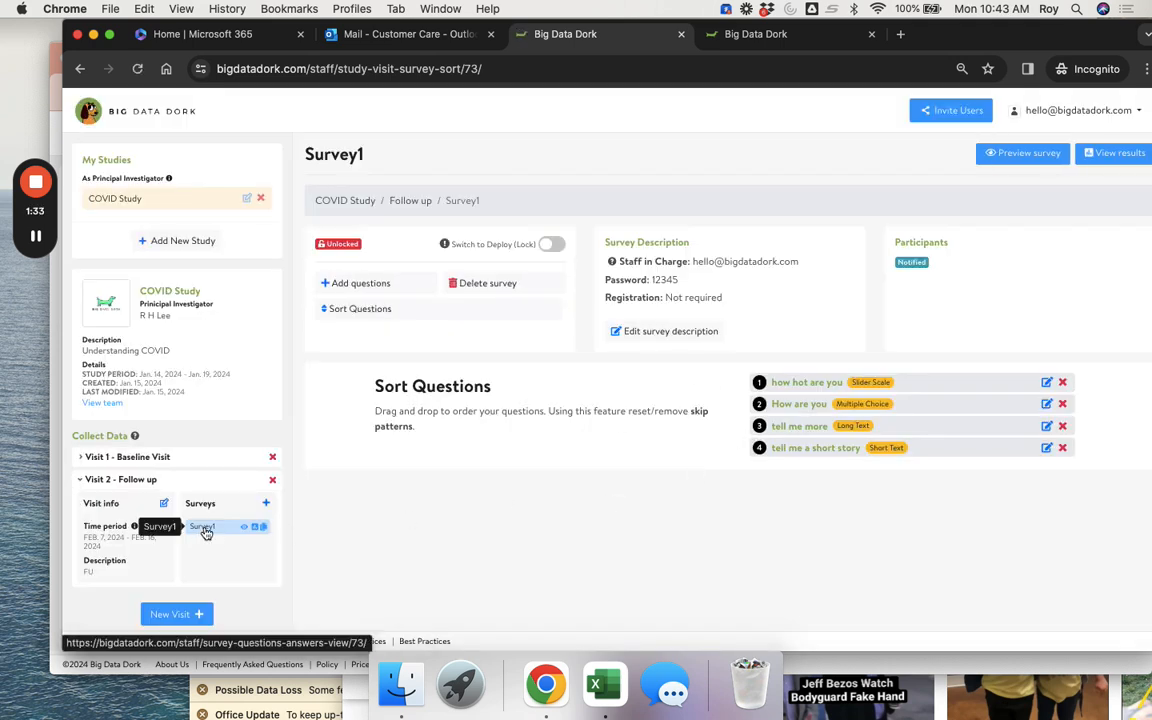
{"action": "left_click", "coordinate": [205, 533]}
{"action": "scroll", "coordinate": [391, 516], "scroll_direction": "down", "scroll_amount": 1}
{"action": "scroll", "coordinate": [391, 516], "scroll_direction": "down", "scroll_amount": 2}
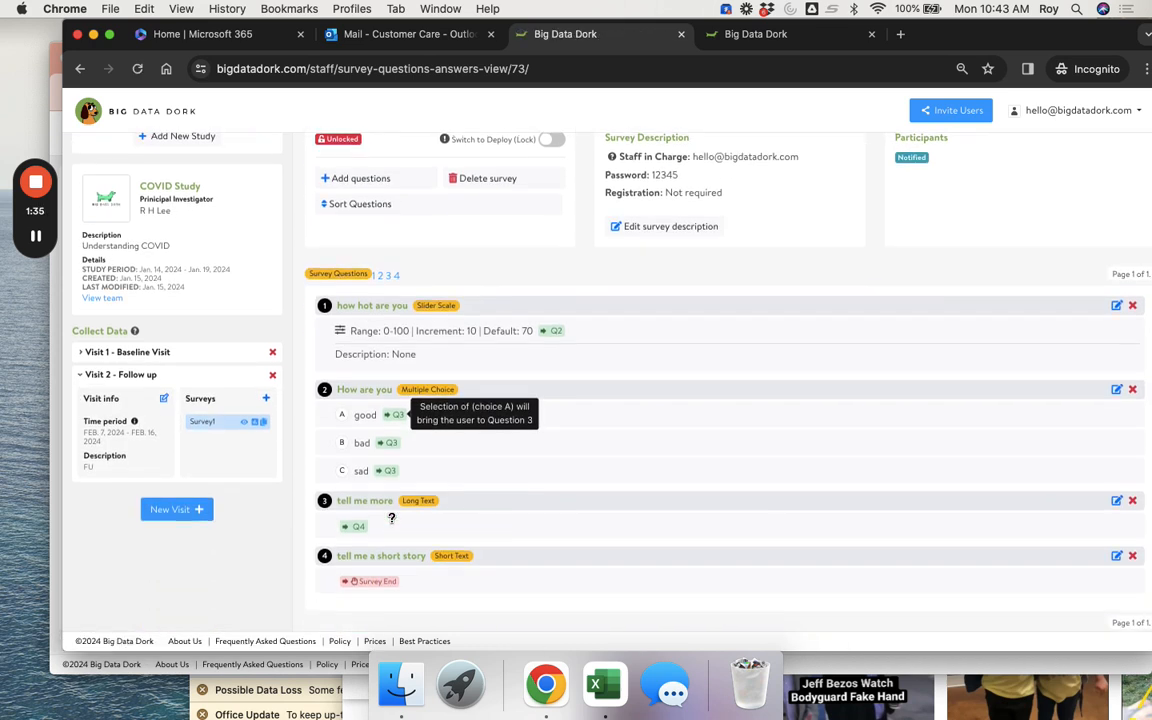
{"action": "scroll", "coordinate": [386, 370], "scroll_direction": "up", "scroll_amount": 3}
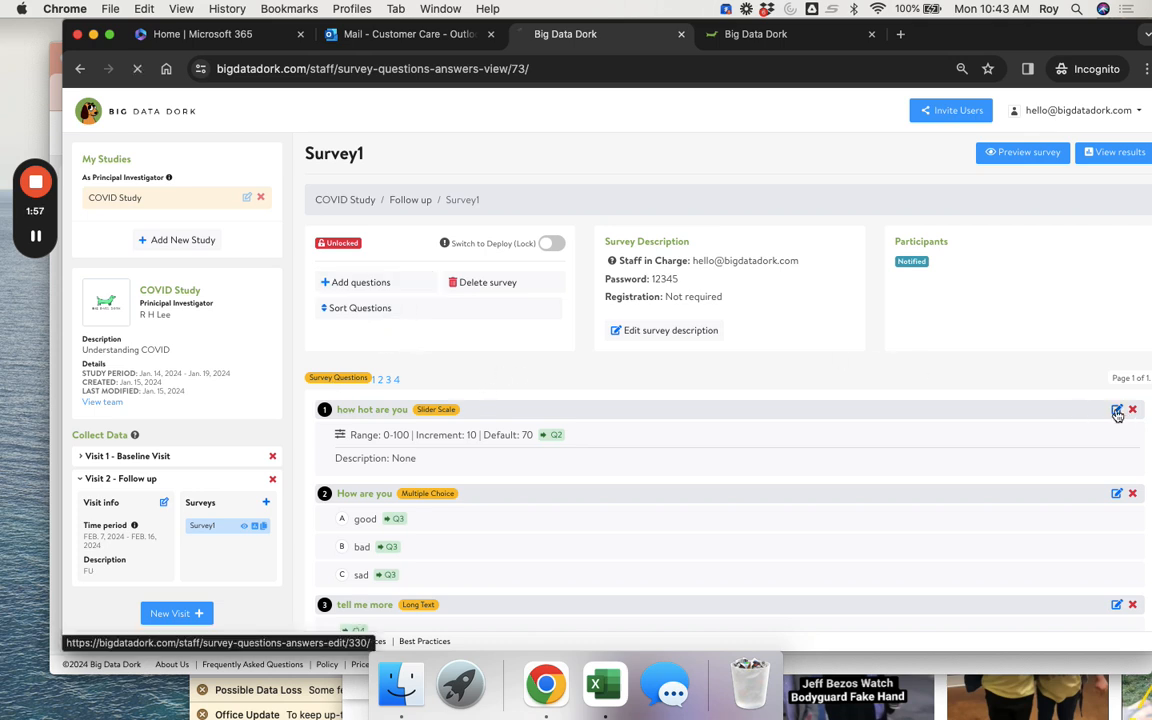
- Cancel the slider question edit and reopen the Sort Questions panel
{"action": "scroll", "coordinate": [946, 471], "scroll_direction": "down", "scroll_amount": 4}
{"action": "scroll", "coordinate": [1018, 501], "scroll_direction": "up", "scroll_amount": 3}
{"action": "scroll", "coordinate": [1144, 470], "scroll_direction": "down", "scroll_amount": 3}
{"action": "left_click", "coordinate": [1034, 597]}
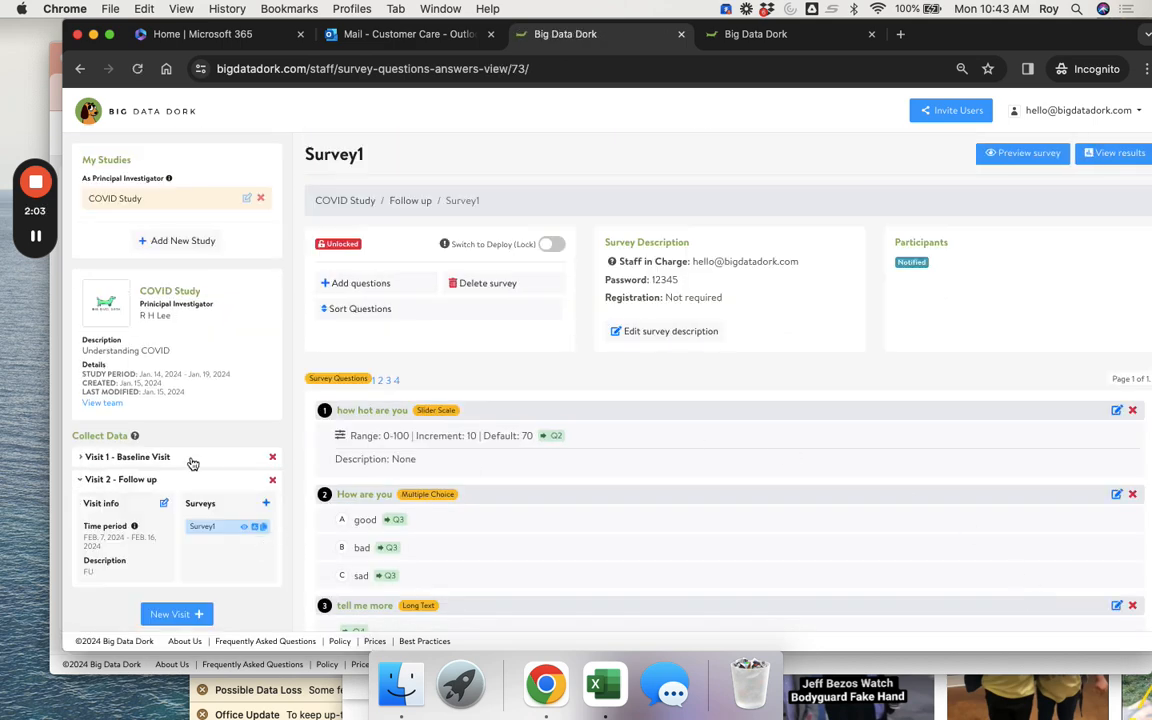
{"action": "left_click", "coordinate": [195, 460]}
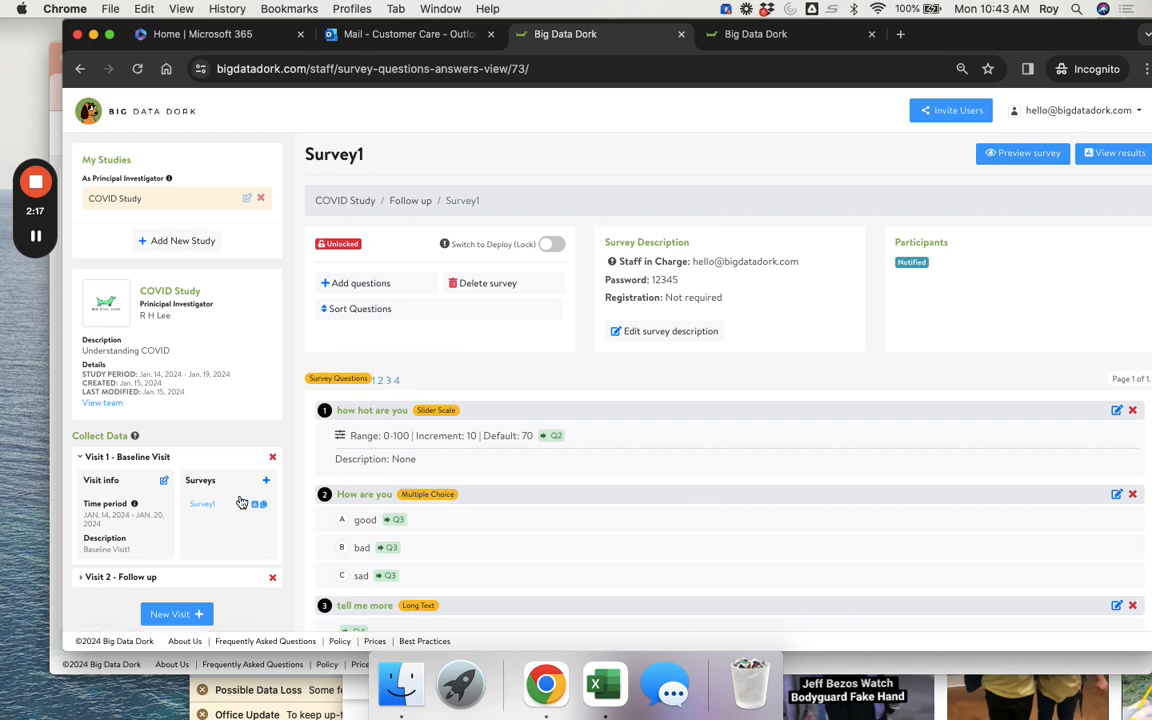
{"action": "left_click", "coordinate": [340, 308]}
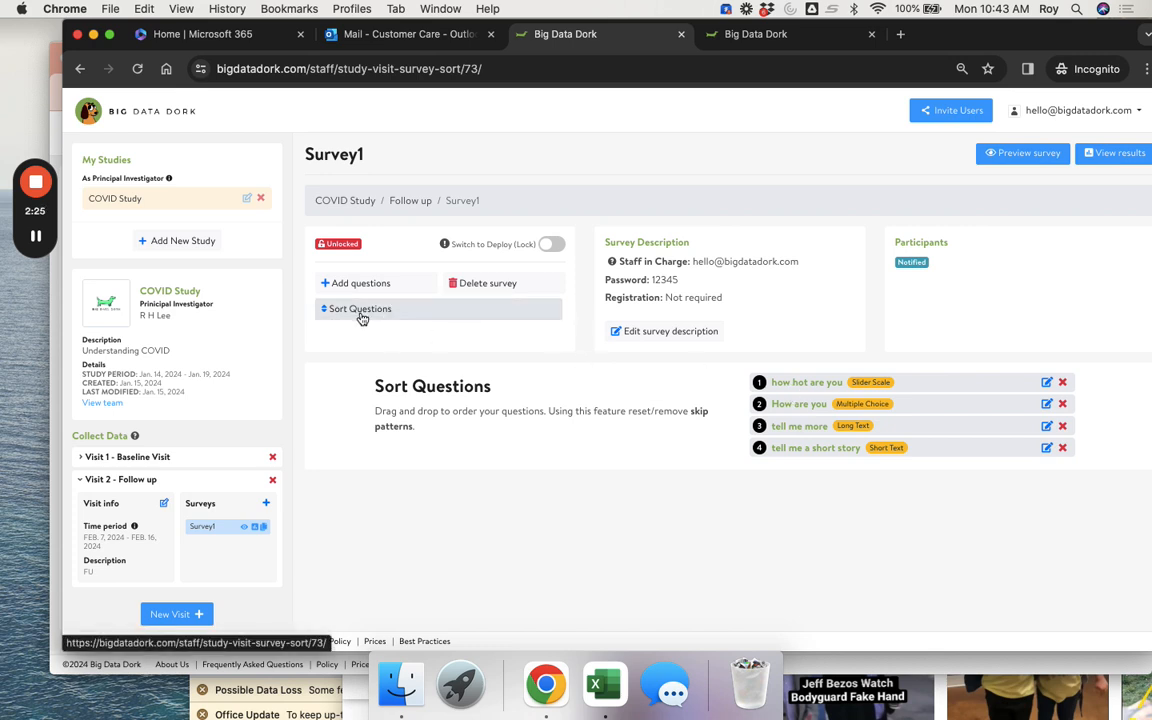
- Compare the Baseline Survey1, then open the Follow up Survey1 list led by 'how hot are you'
{"action": "left_click", "coordinate": [223, 462]}
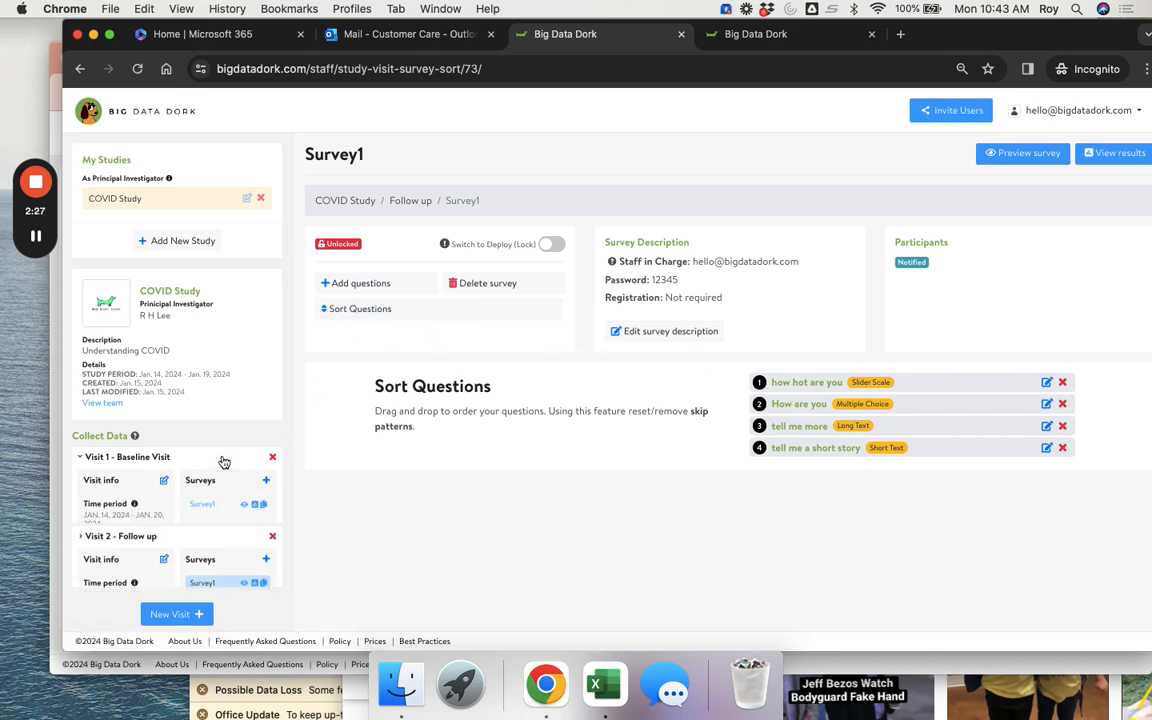
{"action": "scroll", "coordinate": [390, 490], "scroll_direction": "down", "scroll_amount": 3}
{"action": "scroll", "coordinate": [310, 398], "scroll_direction": "up", "scroll_amount": 3}
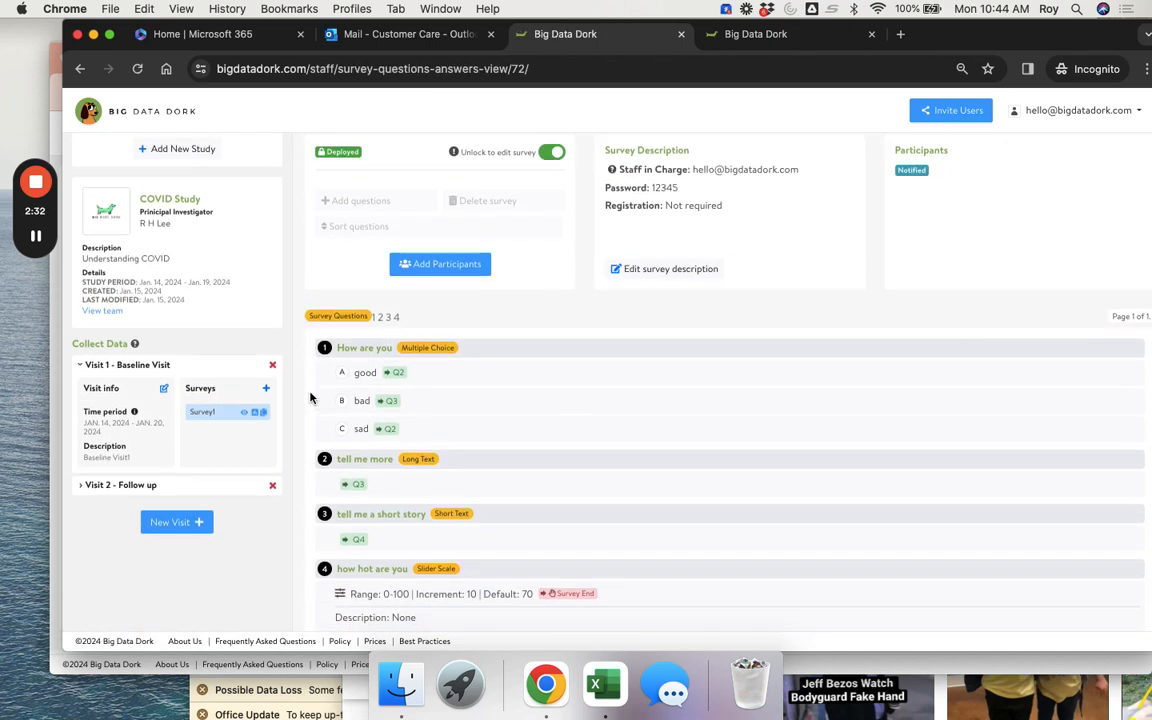
{"action": "left_click", "coordinate": [158, 484]}
{"action": "left_click", "coordinate": [205, 365]}
{"action": "left_click_drag", "start_coordinate": [351, 403], "coordinate": [365, 403]}
{"action": "left_click", "coordinate": [180, 488]}
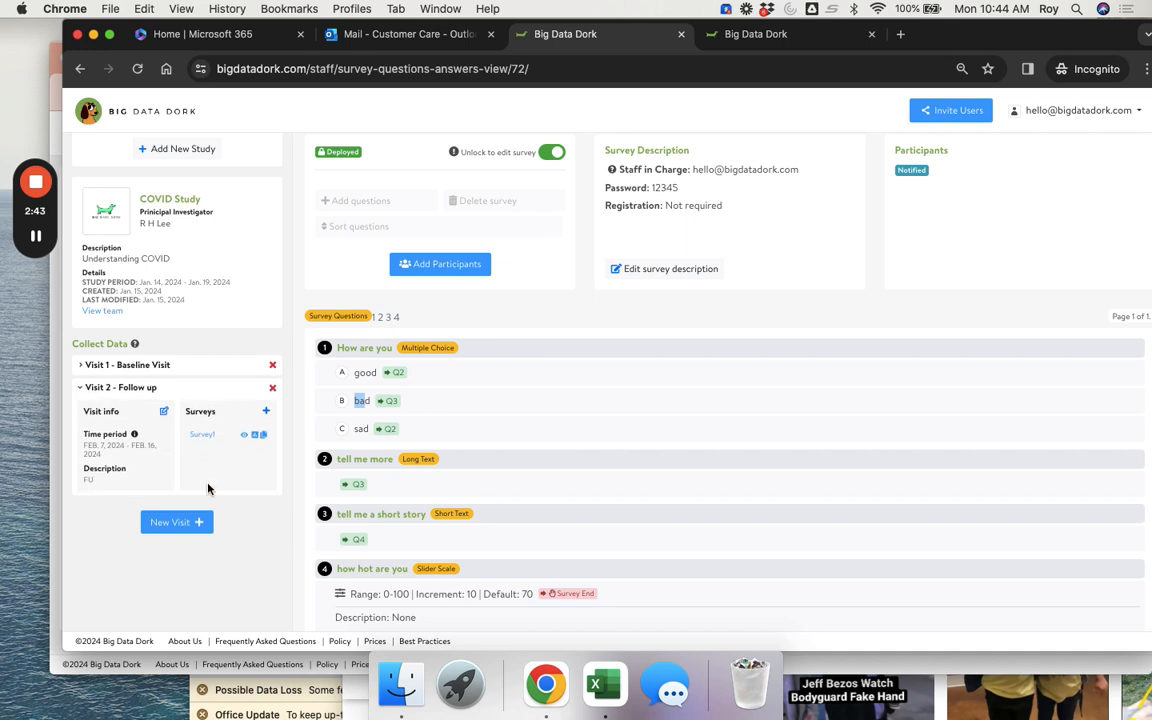
{"action": "left_click", "coordinate": [205, 440]}
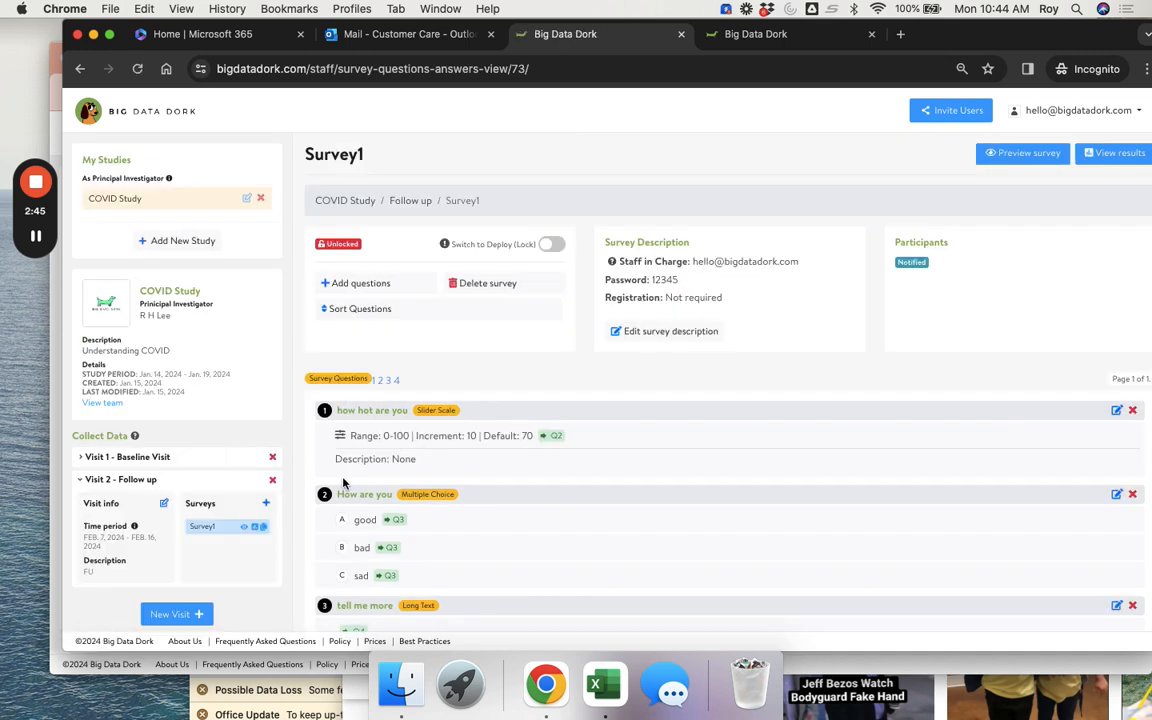
{"action": "scroll", "coordinate": [308, 428], "scroll_direction": "down", "scroll_amount": 2}
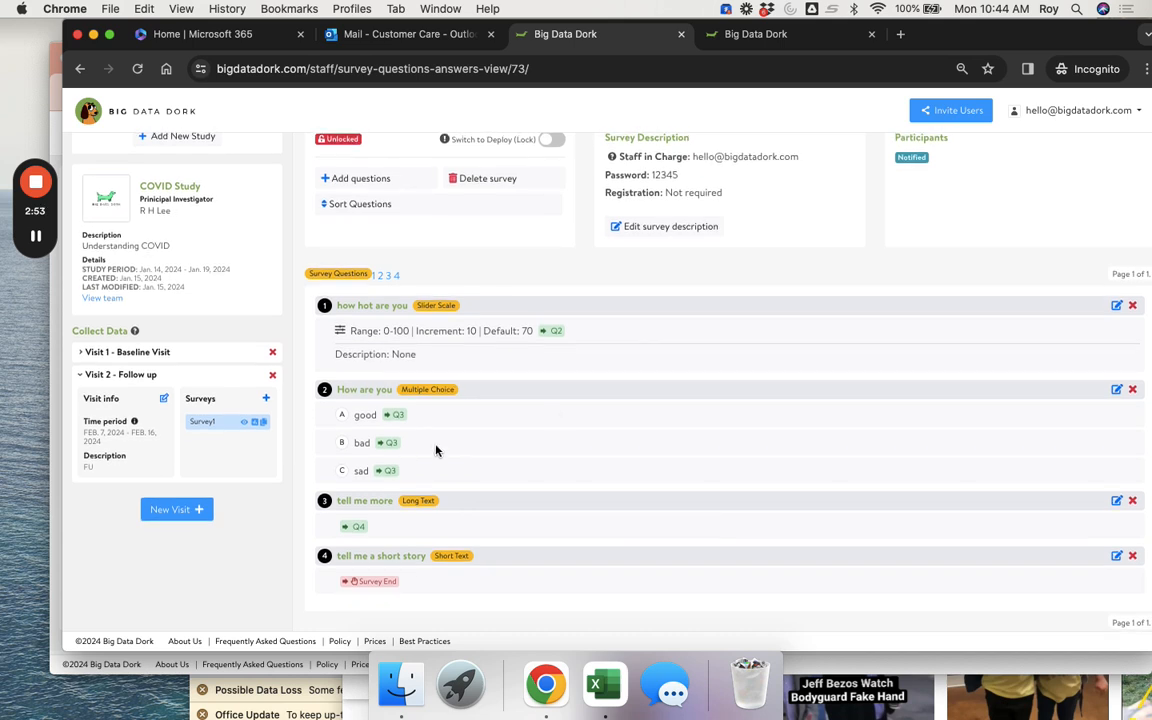
{"action": "scroll", "coordinate": [676, 332], "scroll_direction": "up", "scroll_amount": 2}
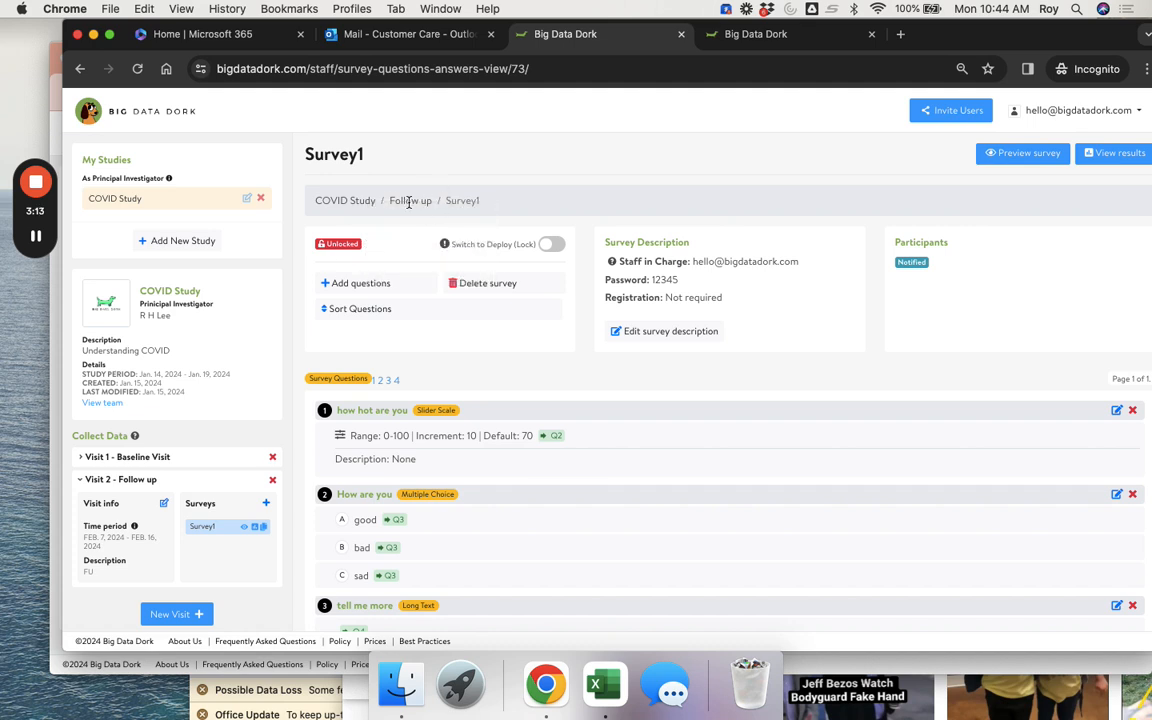
{"action": "left_click_drag", "start_coordinate": [318, 198], "coordinate": [383, 198]}
{"action": "left_click_drag", "start_coordinate": [389, 200], "coordinate": [484, 202]}
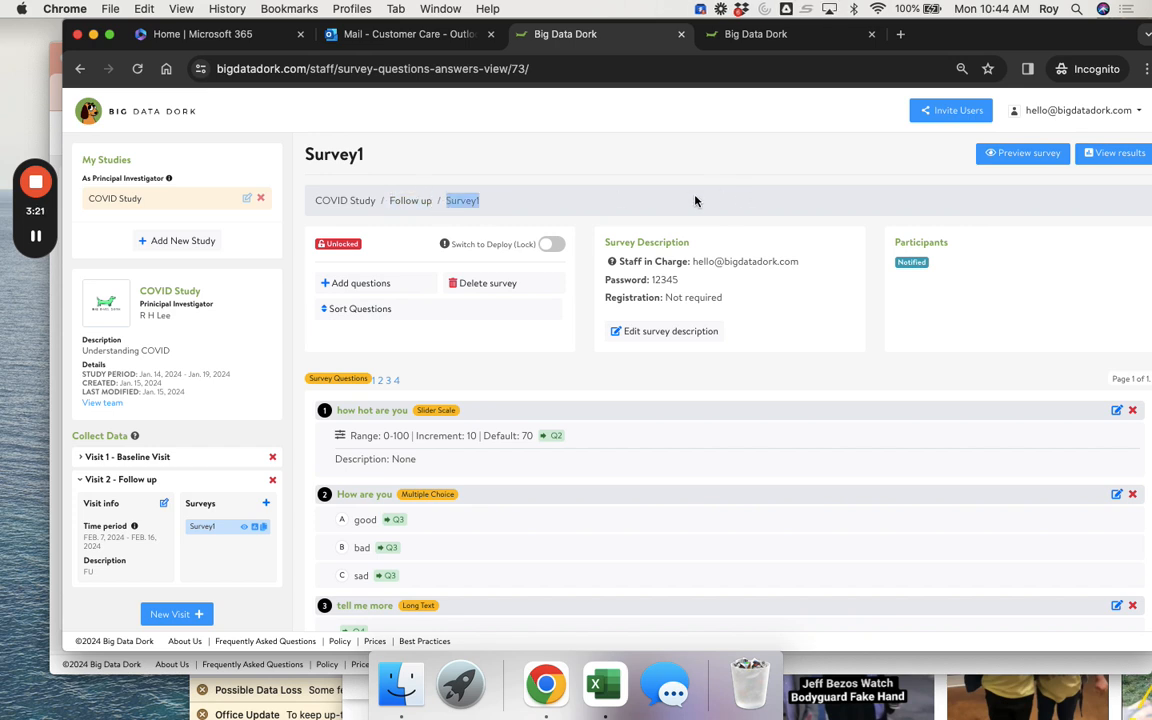
{"action": "scroll", "coordinate": [612, 332], "scroll_direction": "down", "scroll_amount": 2}
{"action": "scroll", "coordinate": [612, 332], "scroll_direction": "up", "scroll_amount": 2}
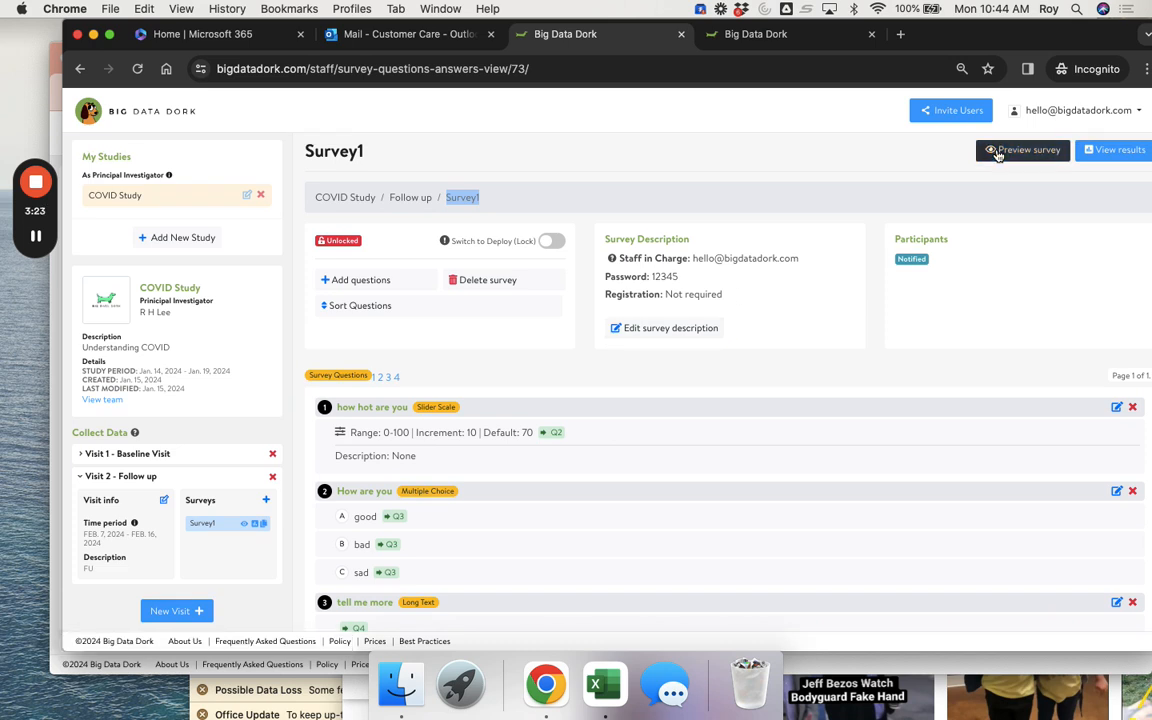
{"action": "scroll", "coordinate": [869, 432], "scroll_direction": "down", "scroll_amount": 2}
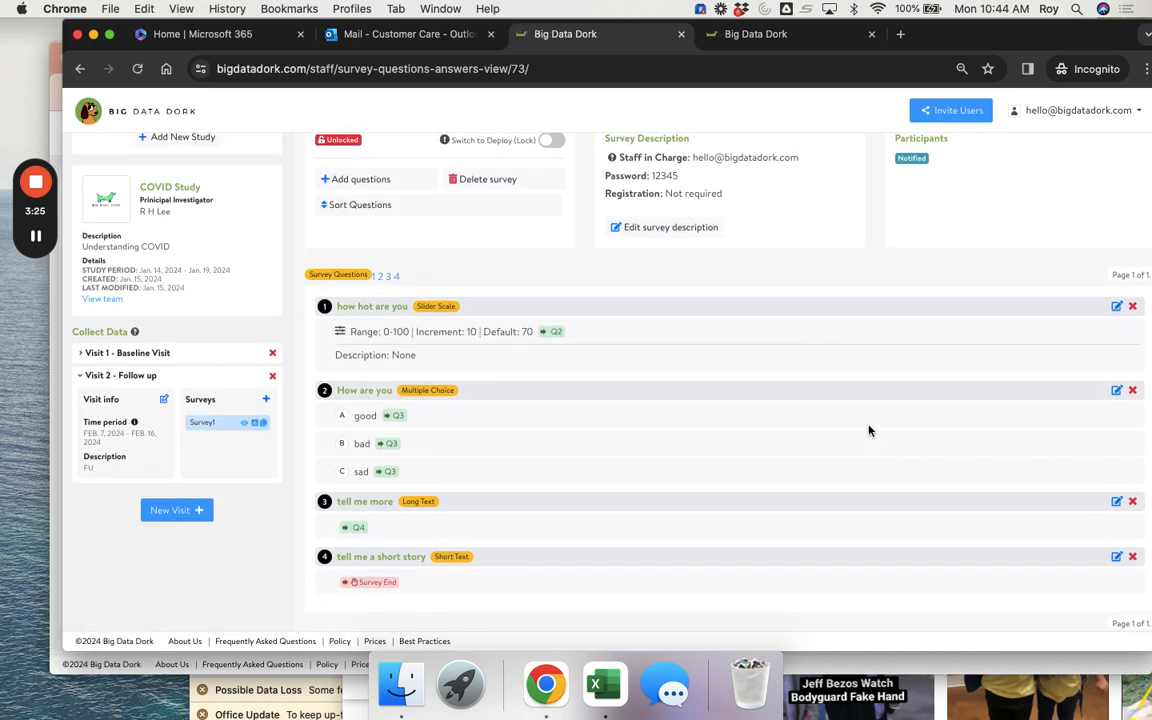
{"action": "scroll", "coordinate": [869, 430], "scroll_direction": "up", "scroll_amount": 2}
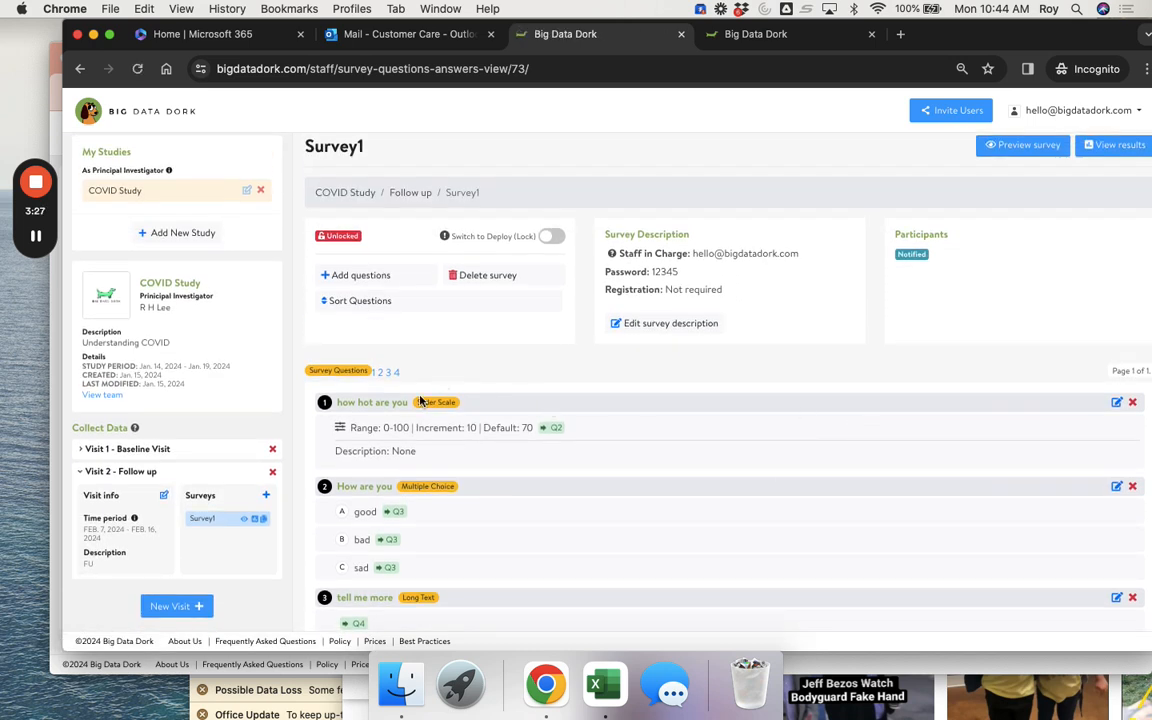
{"action": "scroll", "coordinate": [911, 250], "scroll_direction": "up", "scroll_amount": 1}
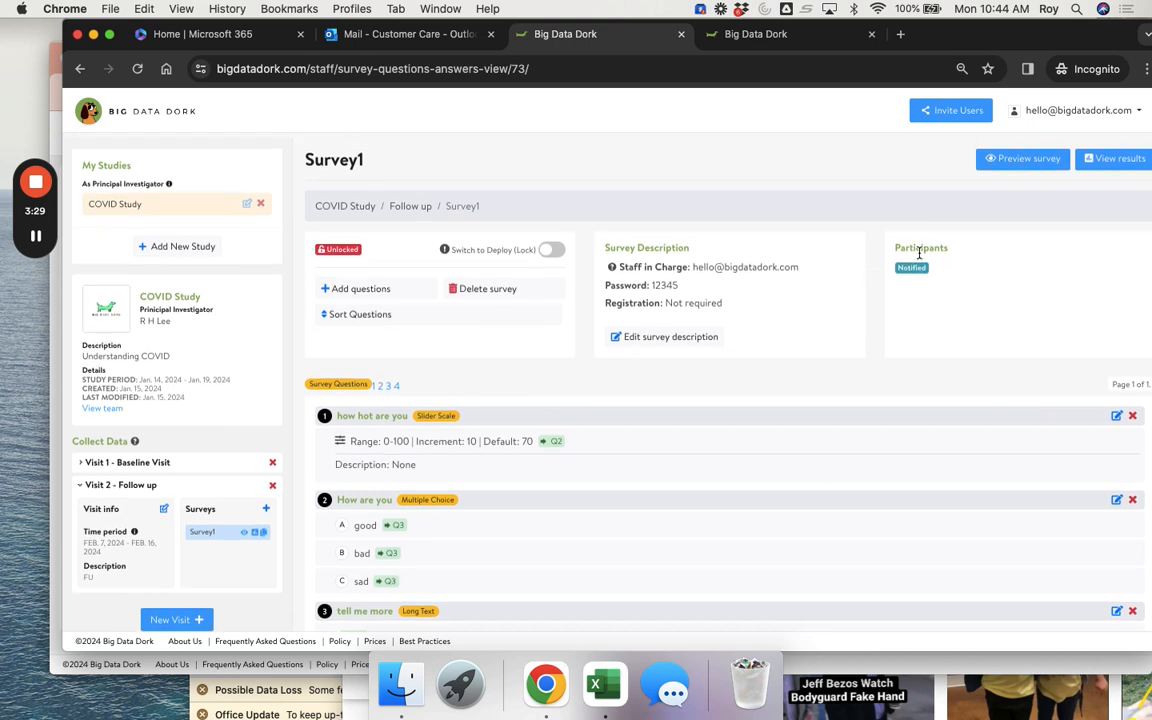
- Deploy and lock the Follow up Survey1, then send it to a participant's e-mail address
{"action": "left_click", "coordinate": [548, 246]}
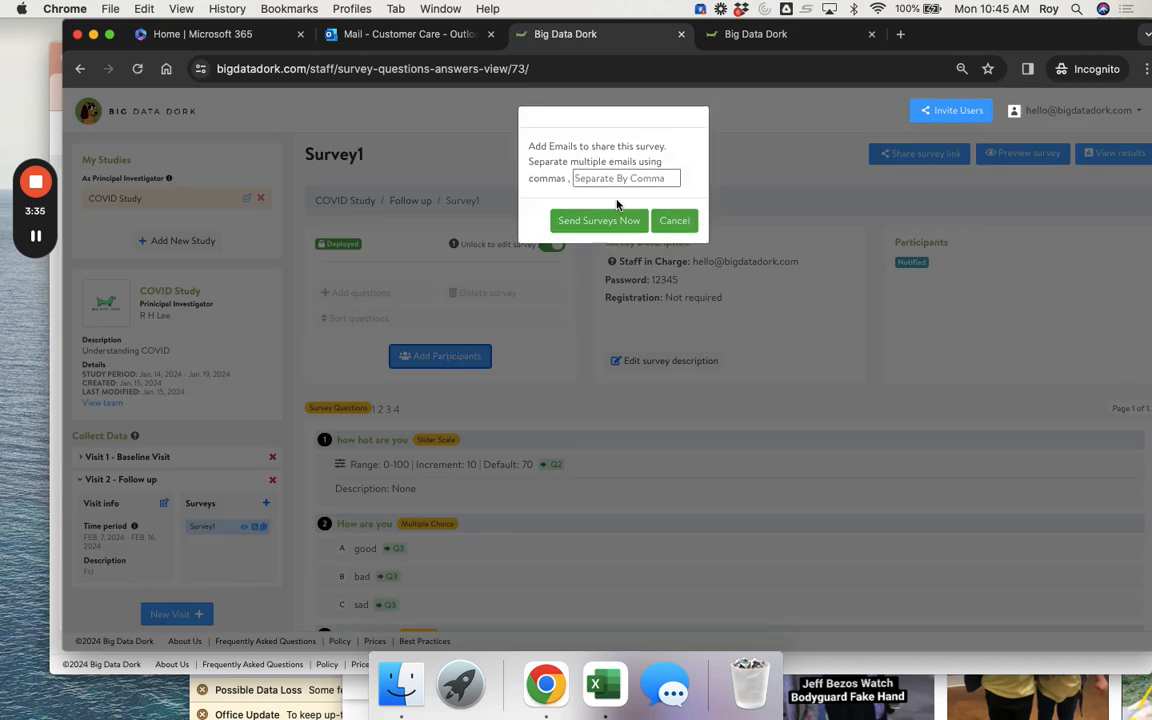
{"action": "left_click", "coordinate": [617, 178]}
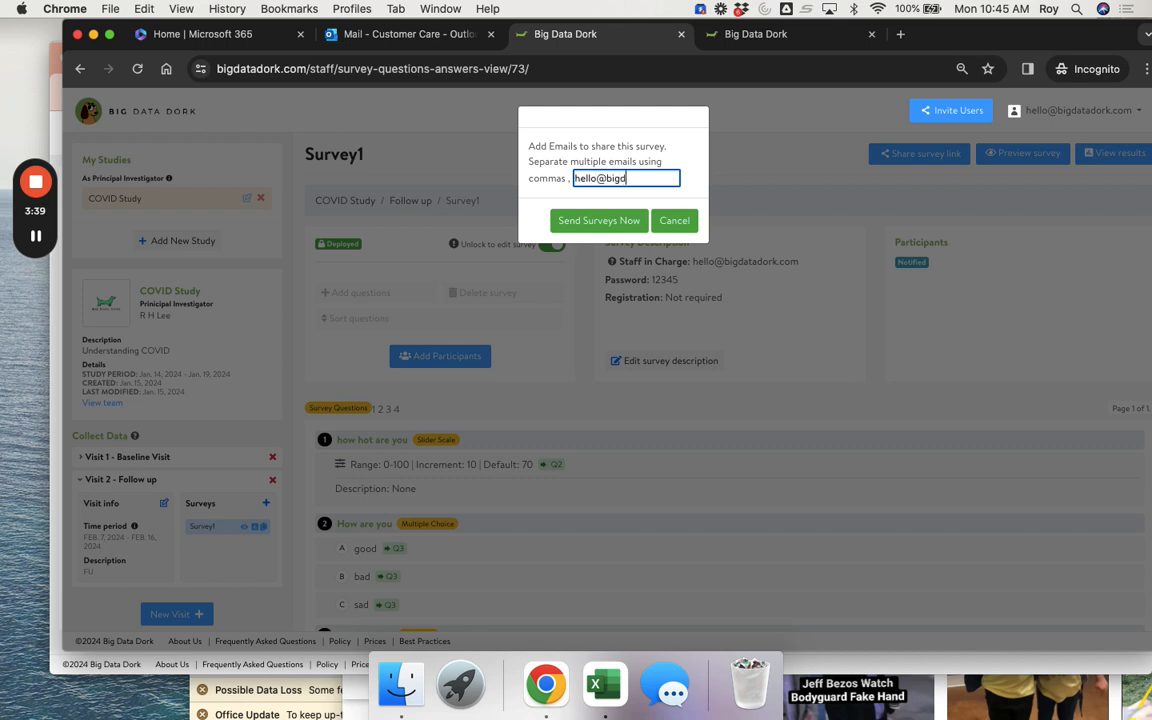
{"action": "left_click", "coordinate": [623, 224]}
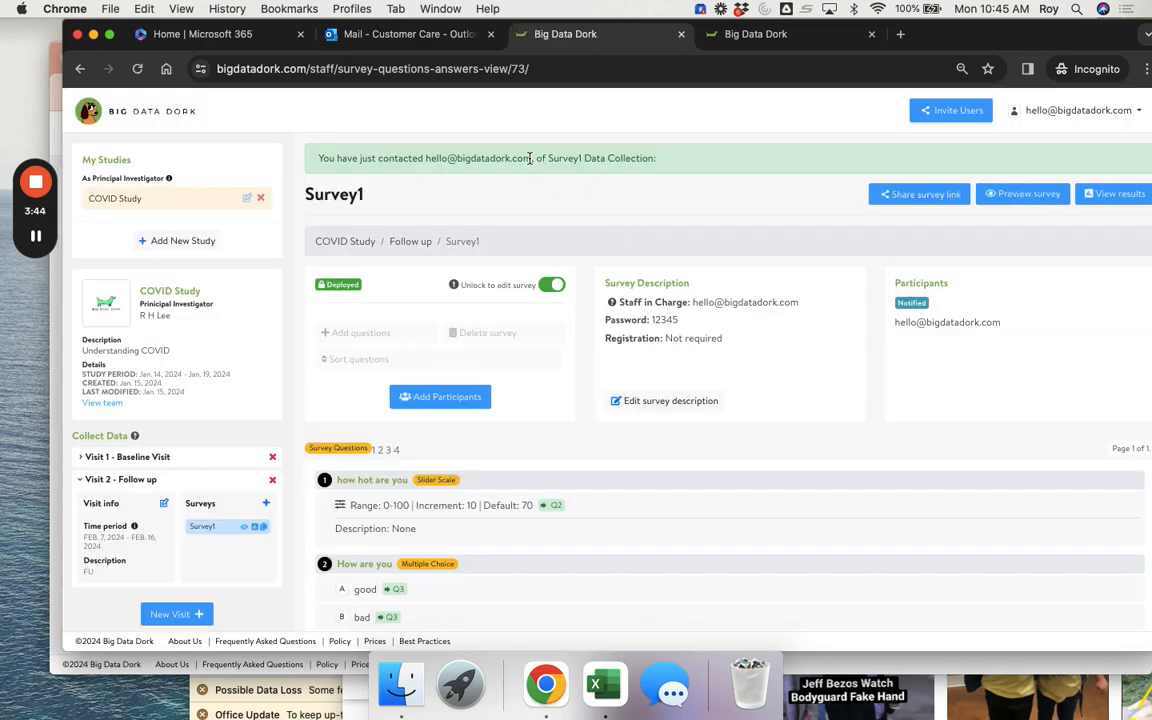
{"action": "left_click_drag", "start_coordinate": [530, 158], "coordinate": [420, 158]}
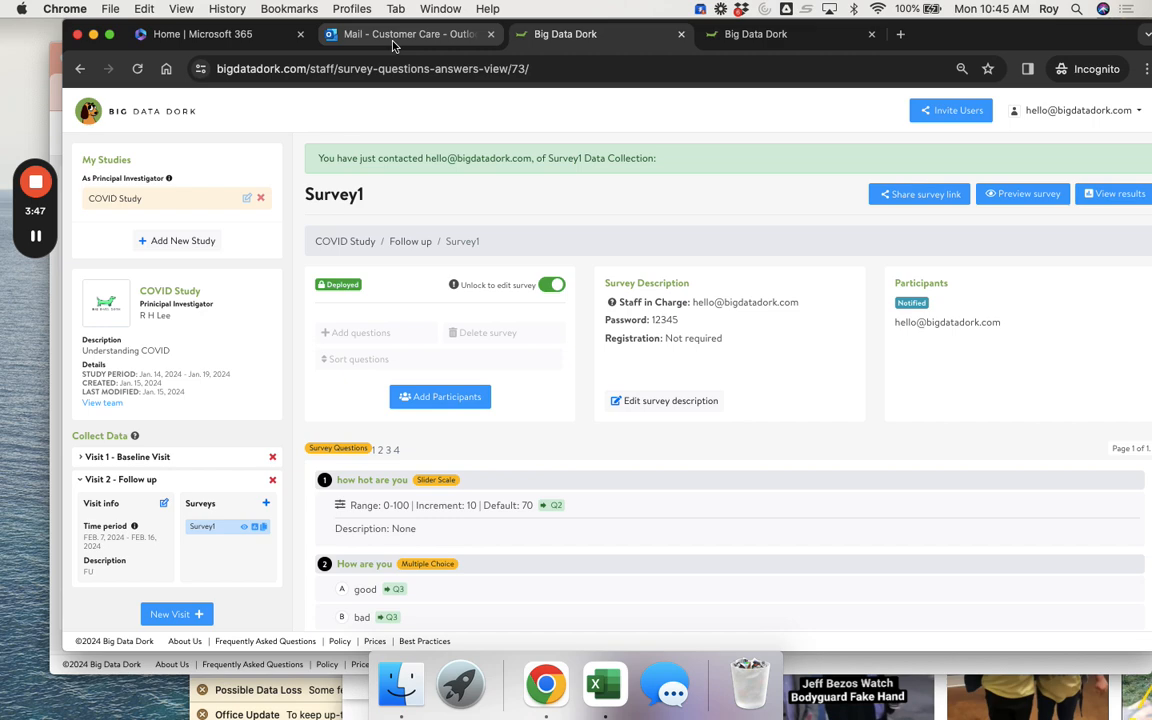
{"action": "left_click", "coordinate": [353, 36]}
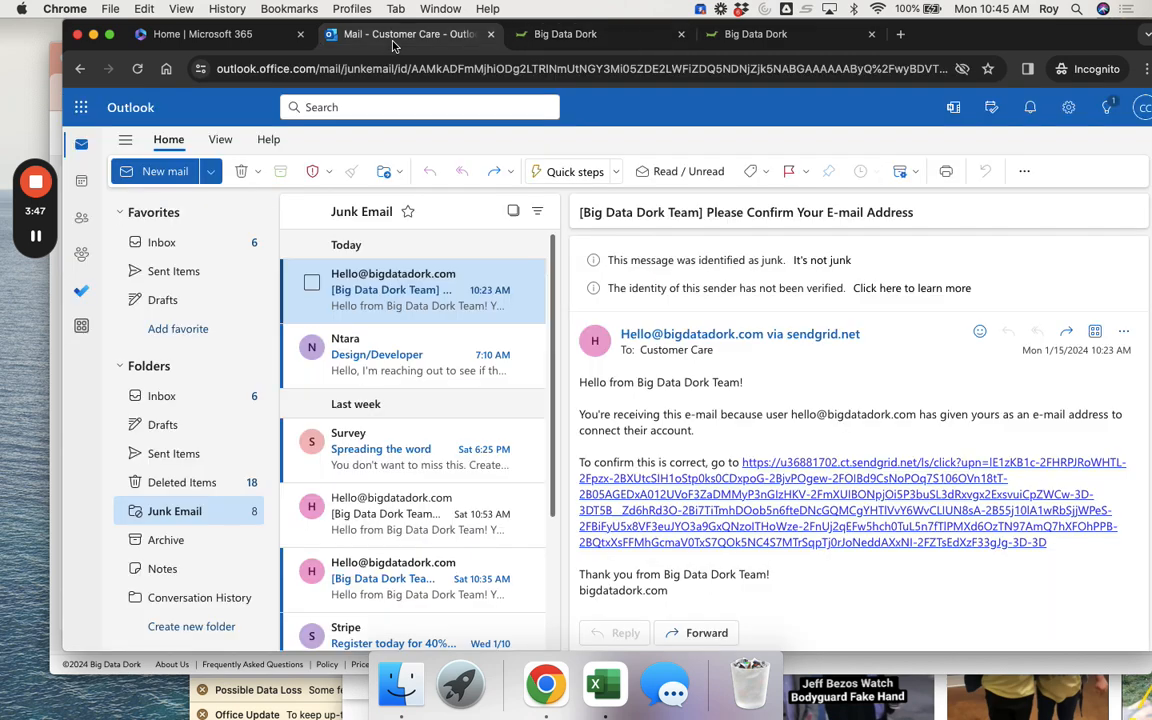
- Open the Survey1 request message in Outlook's Junk Email and load its blocked images
{"action": "left_click", "coordinate": [166, 395]}
{"action": "left_click", "coordinate": [150, 486]}
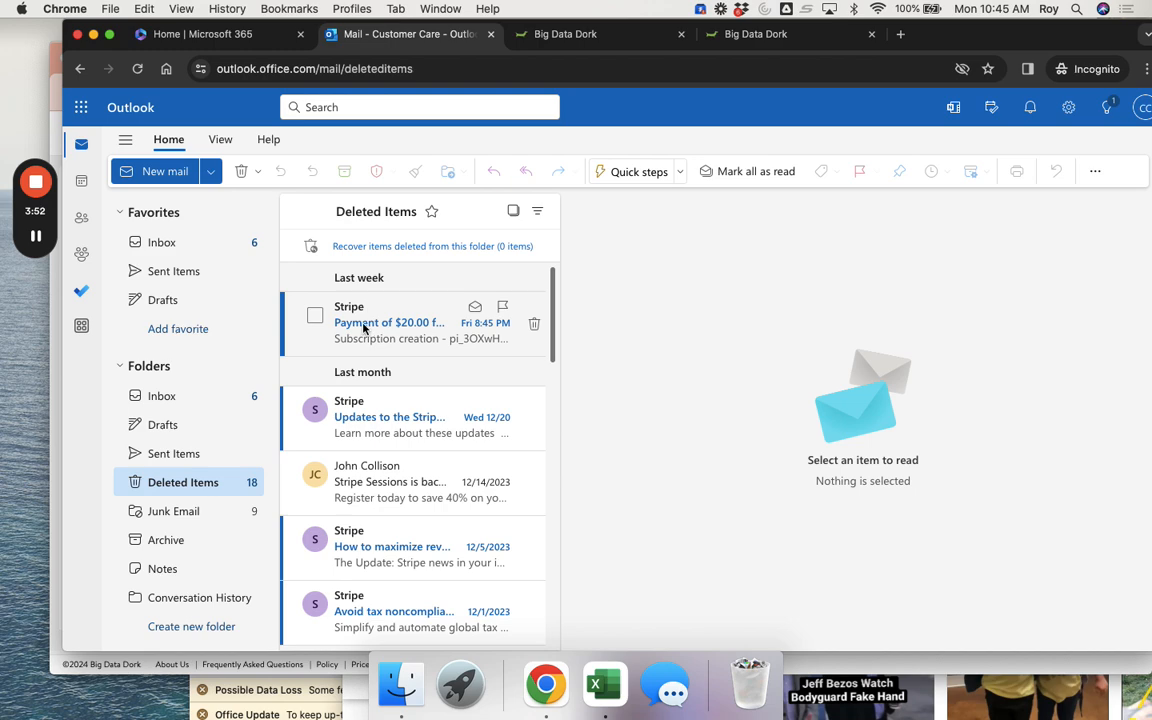
{"action": "left_click", "coordinate": [158, 511]}
{"action": "left_click", "coordinate": [390, 297]}
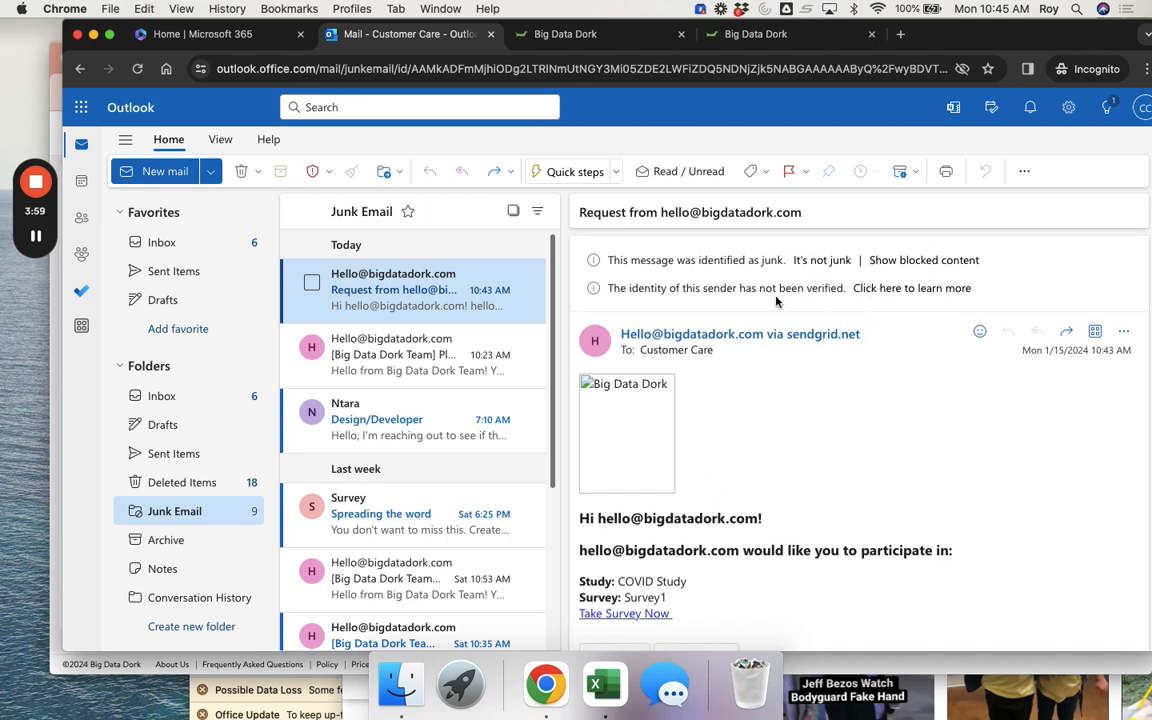
{"action": "left_click", "coordinate": [882, 260]}
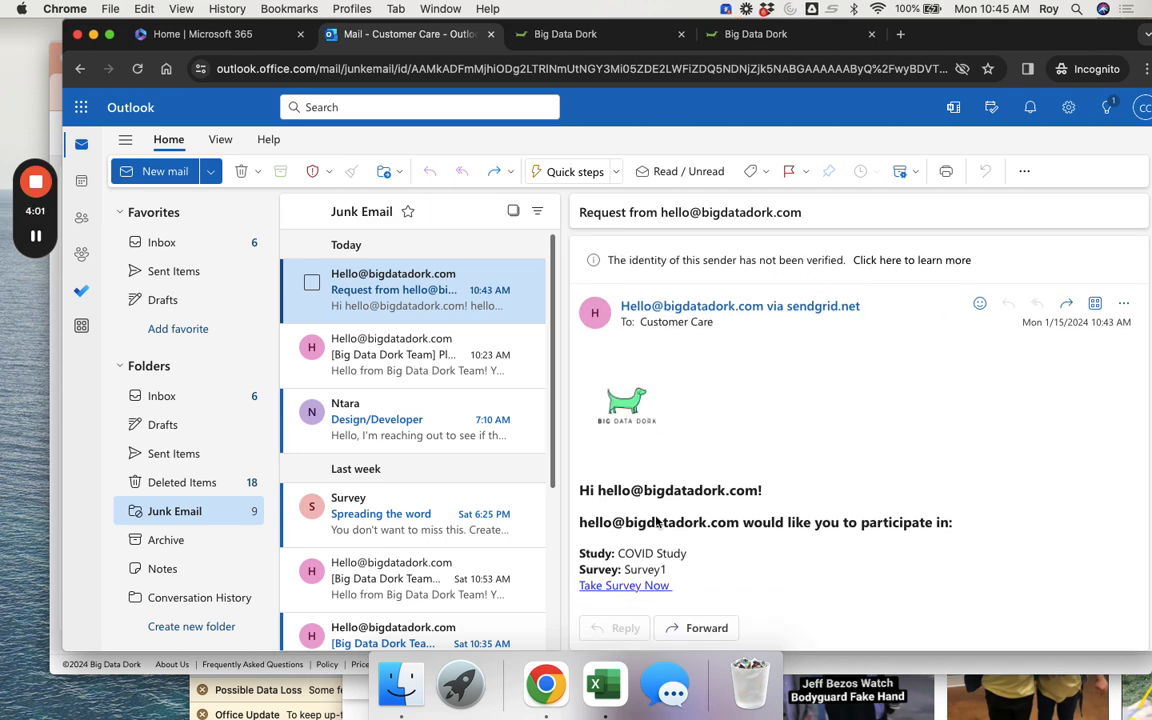
{"action": "scroll", "coordinate": [657, 521], "scroll_direction": "down", "scroll_amount": 3}
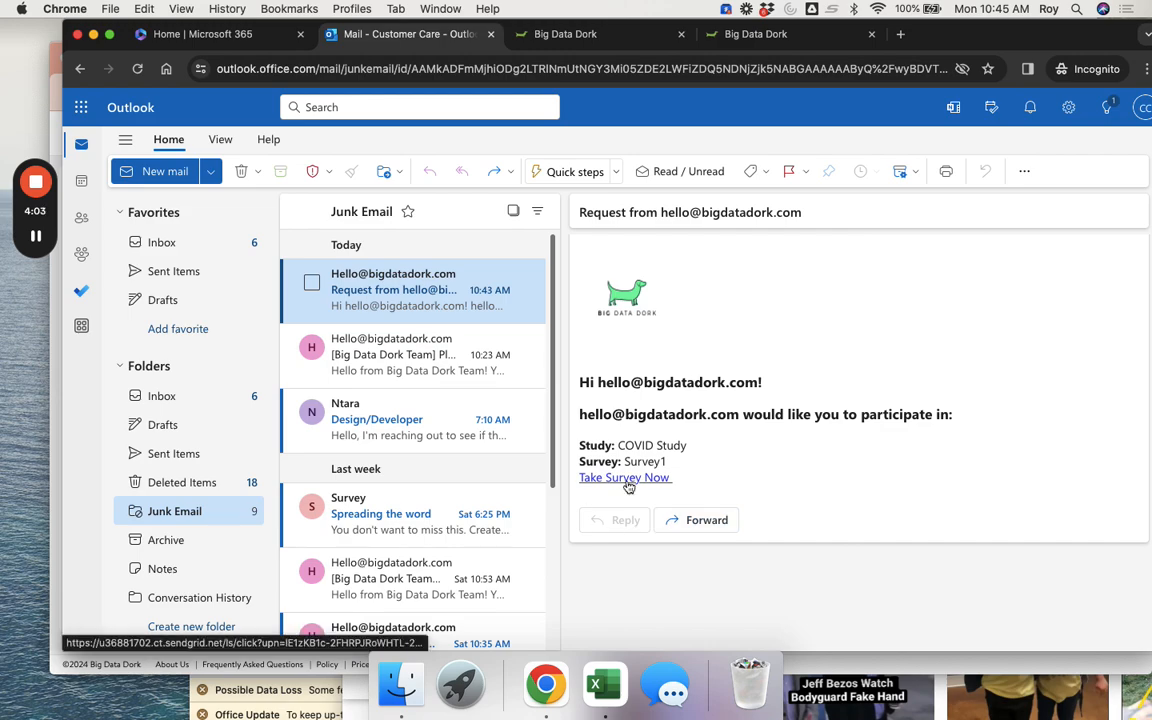
{"action": "left_click_drag", "start_coordinate": [953, 38], "coordinate": [902, 83]}
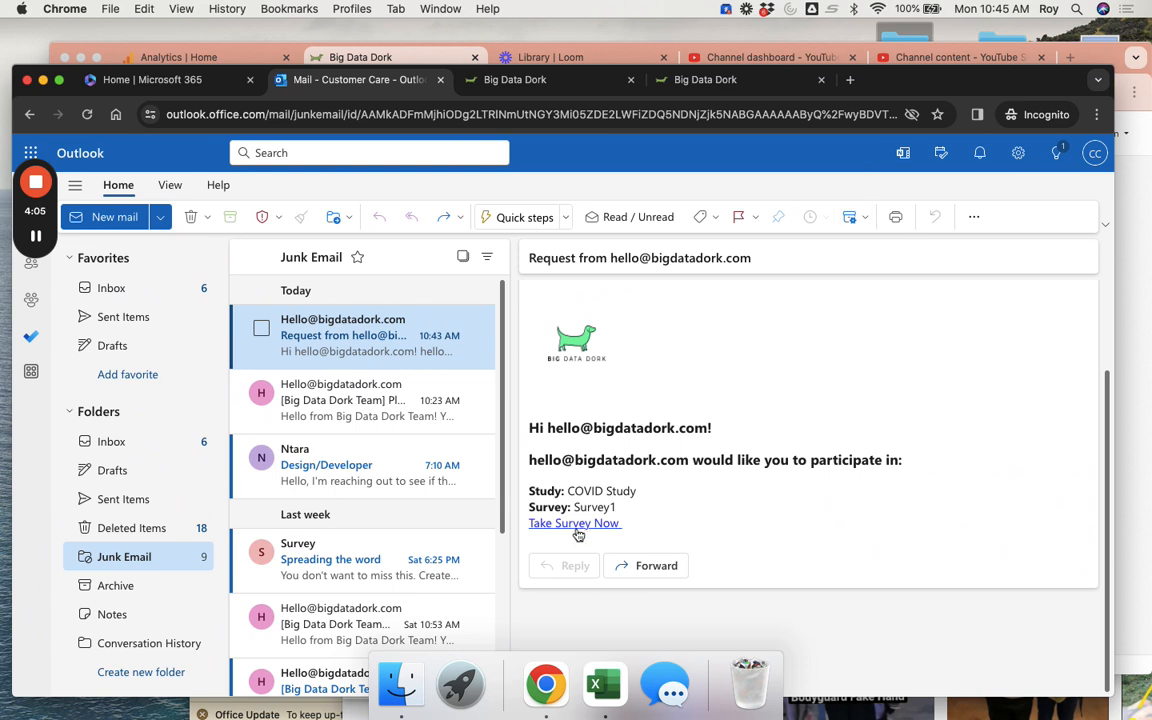